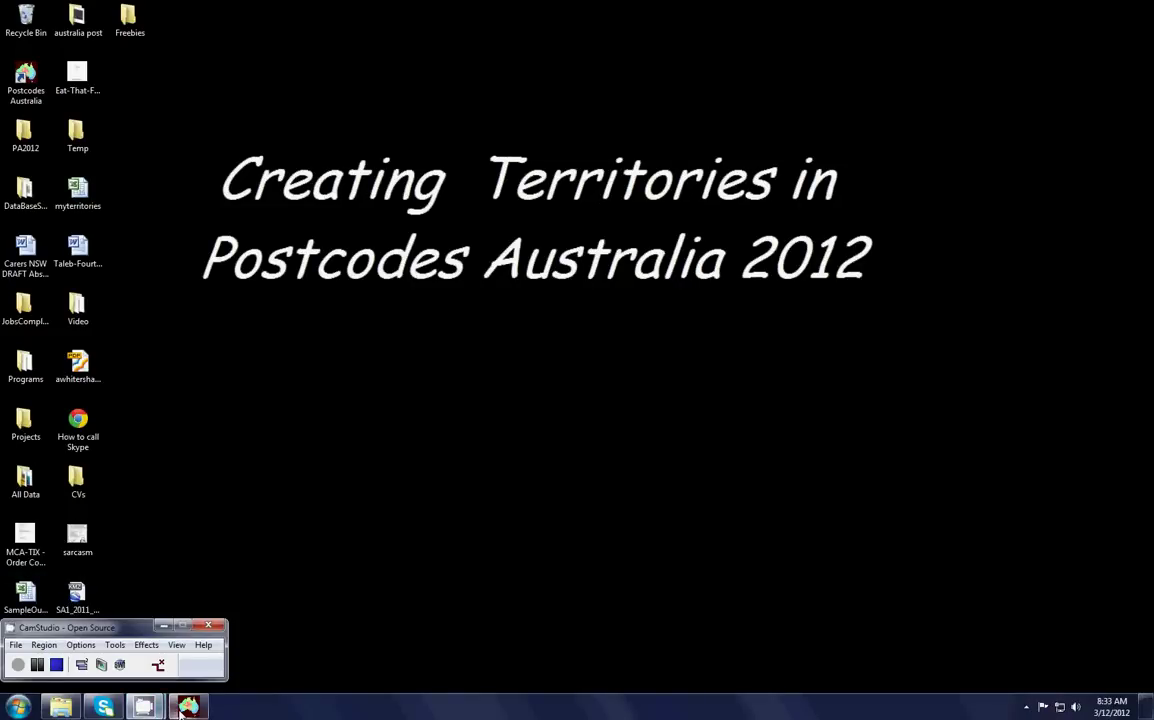
Switch to the open Postcodes Australia map window
mouse_move(183, 709)
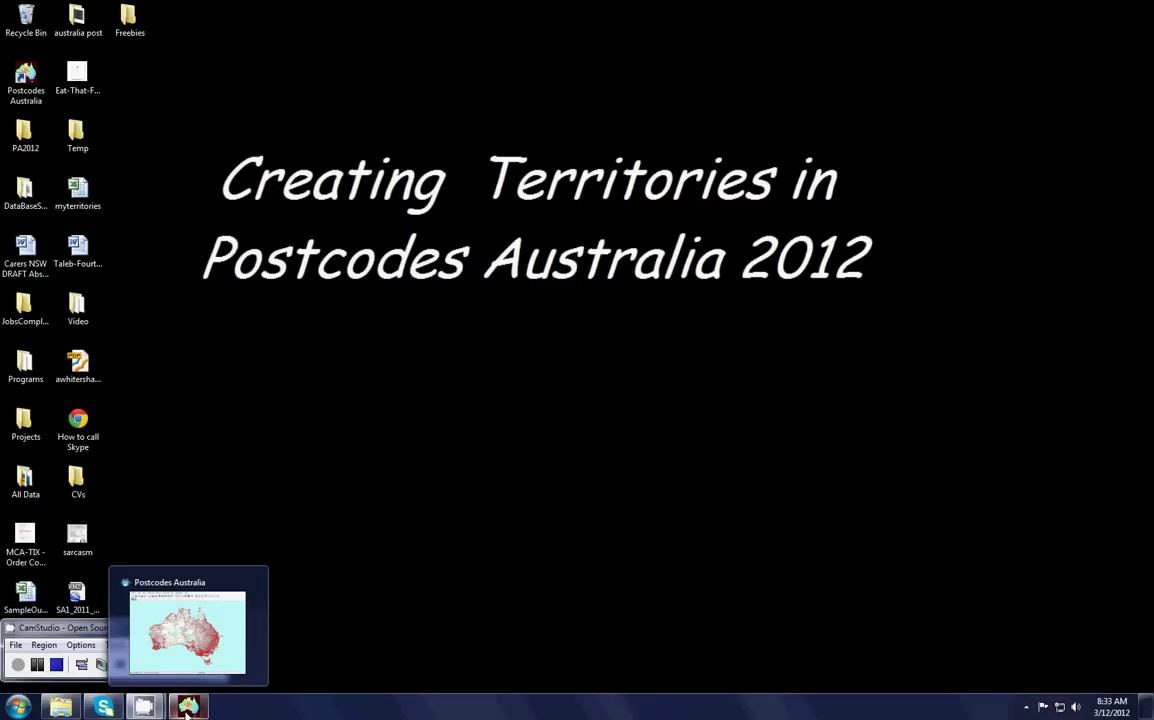
click(187, 709)
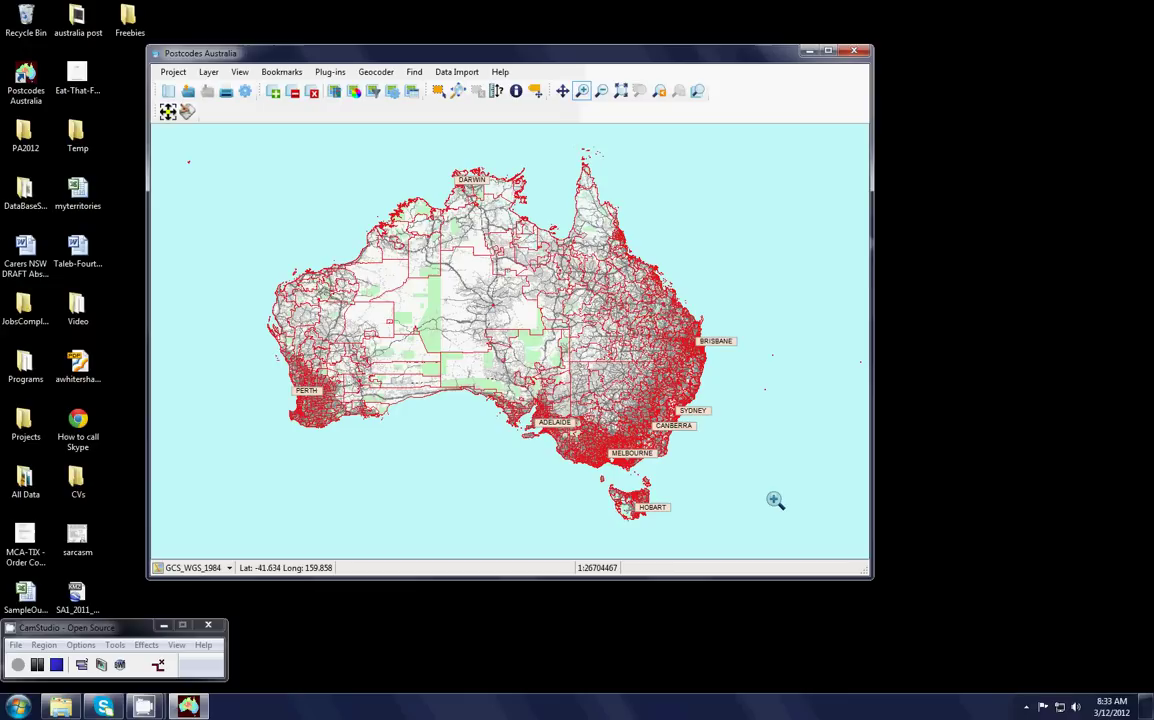
Show the Legend to look over the map layers, and close it again
click(240, 73)
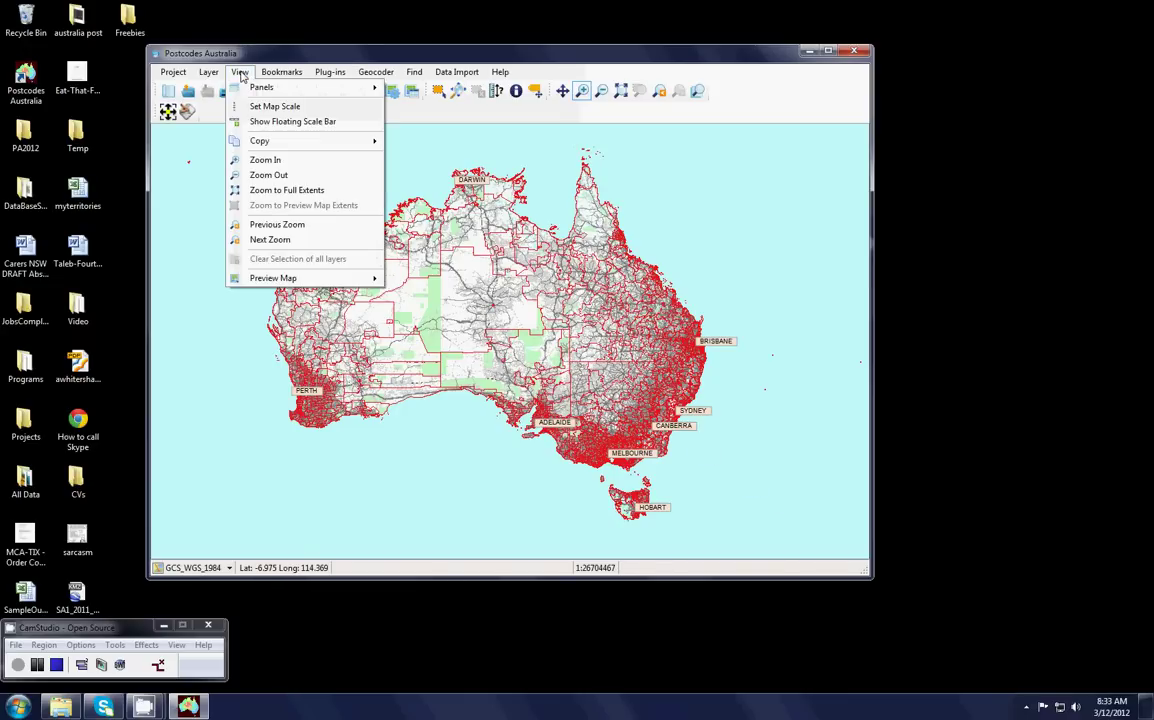
mouse_move(265, 83)
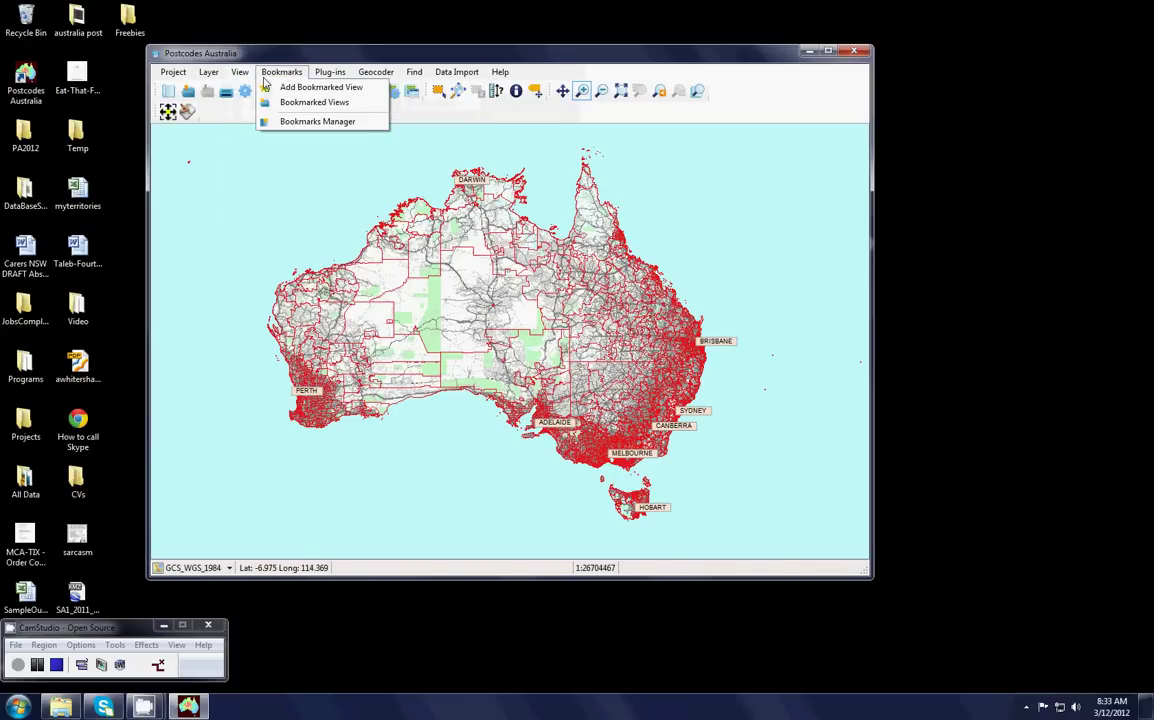
click(418, 91)
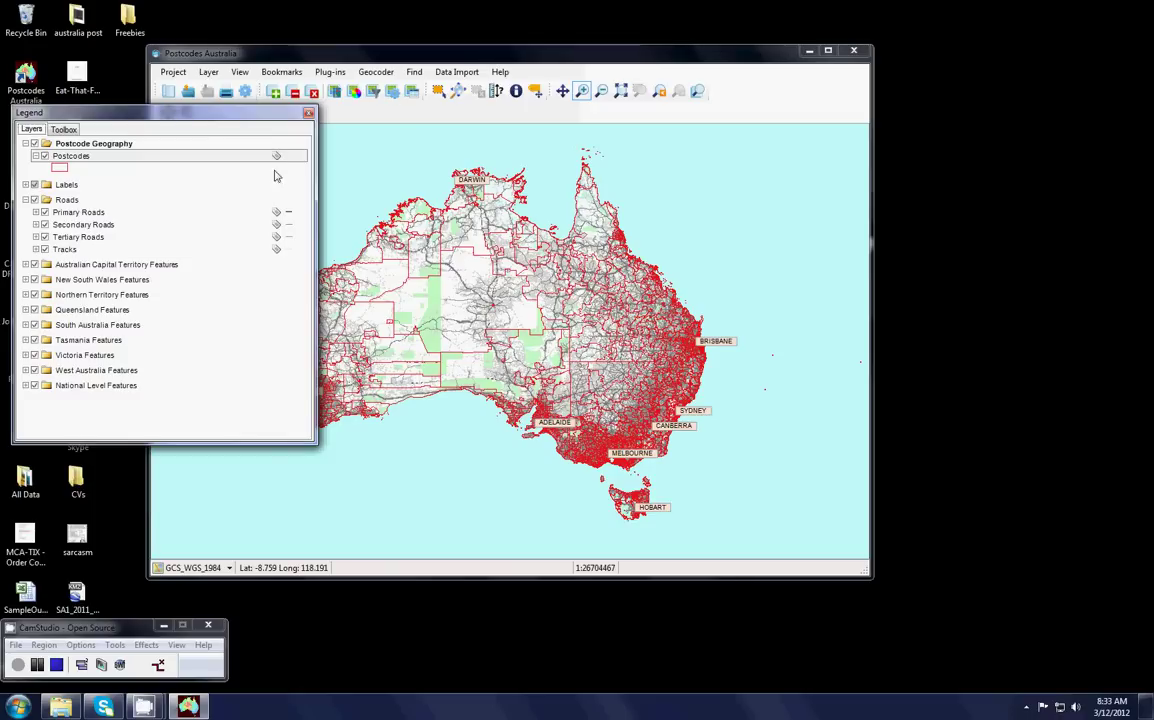
click(309, 116)
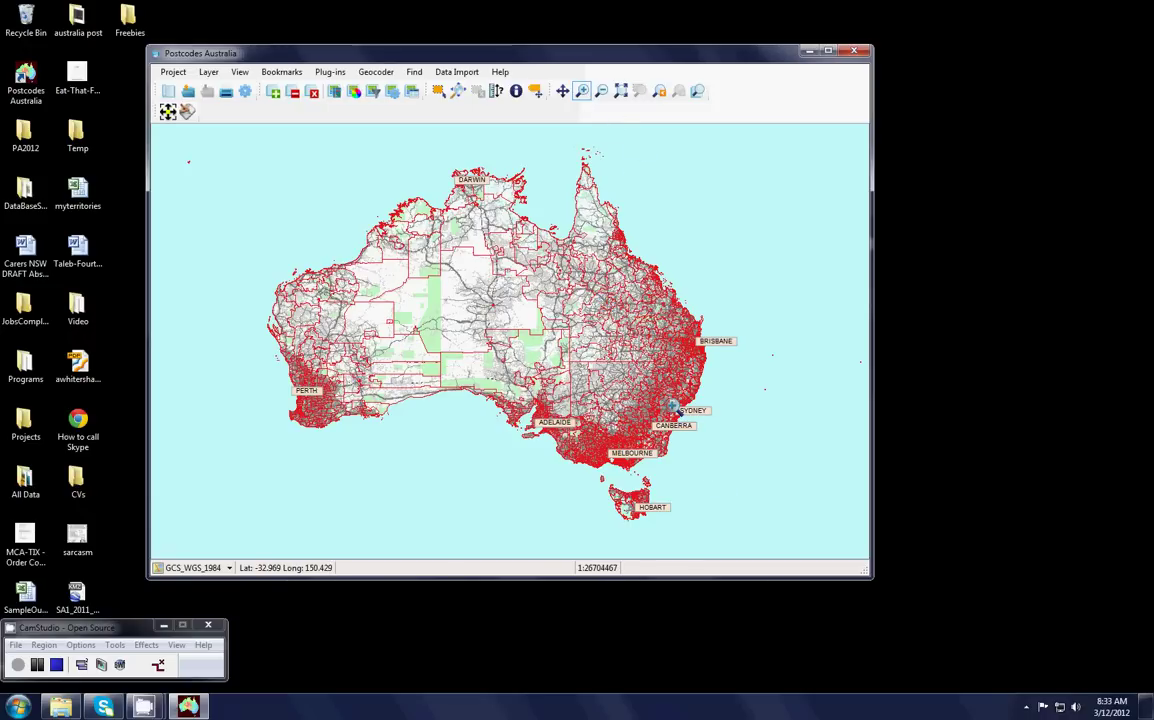
Zoom the map in on Sydney and reposition it to show the eastern suburbs with the surrounding postcodes
drag(690, 425, 672, 411)
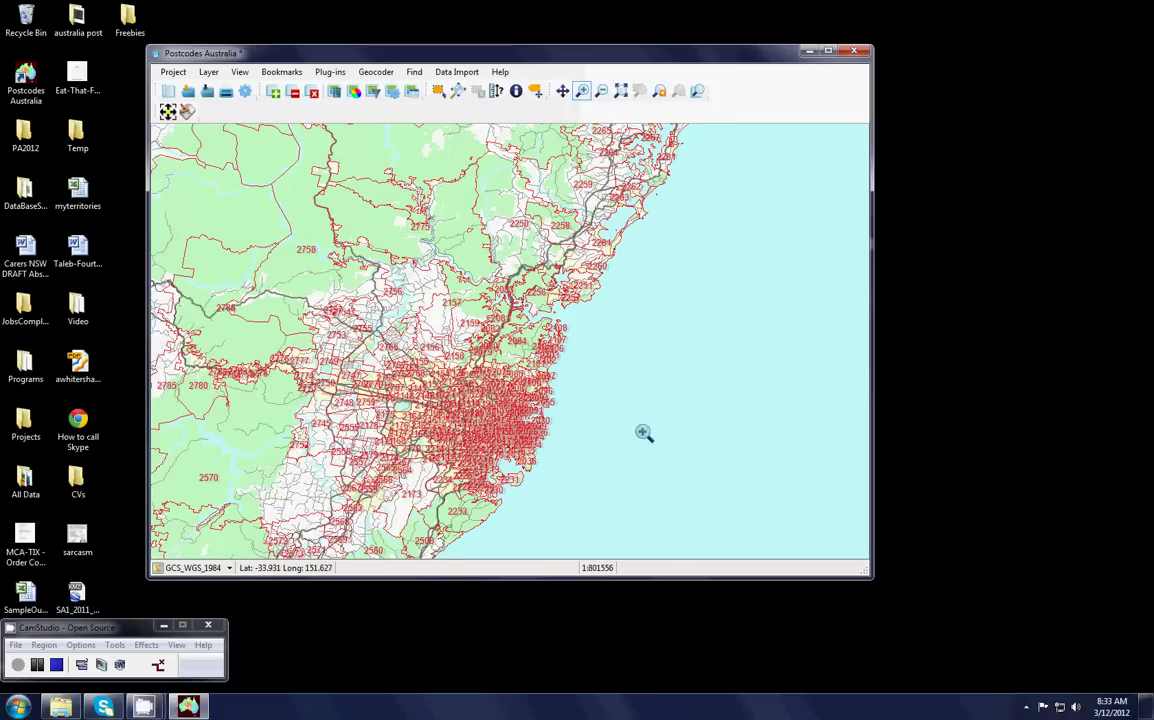
click(558, 452)
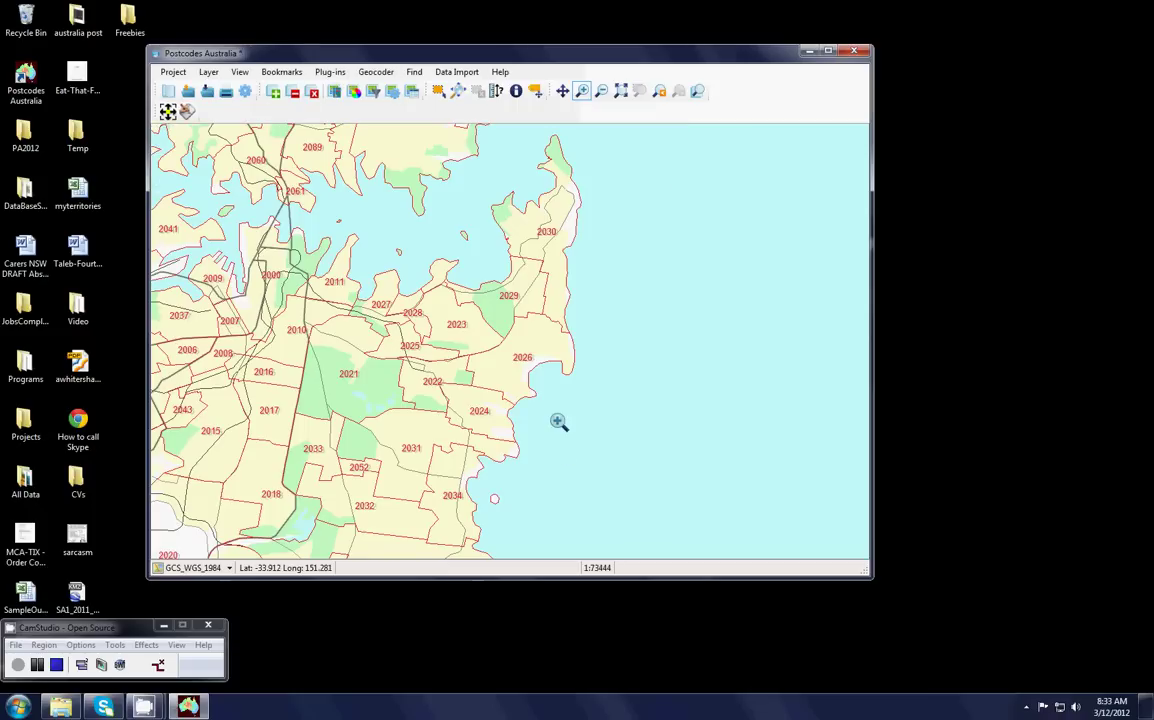
click(564, 91)
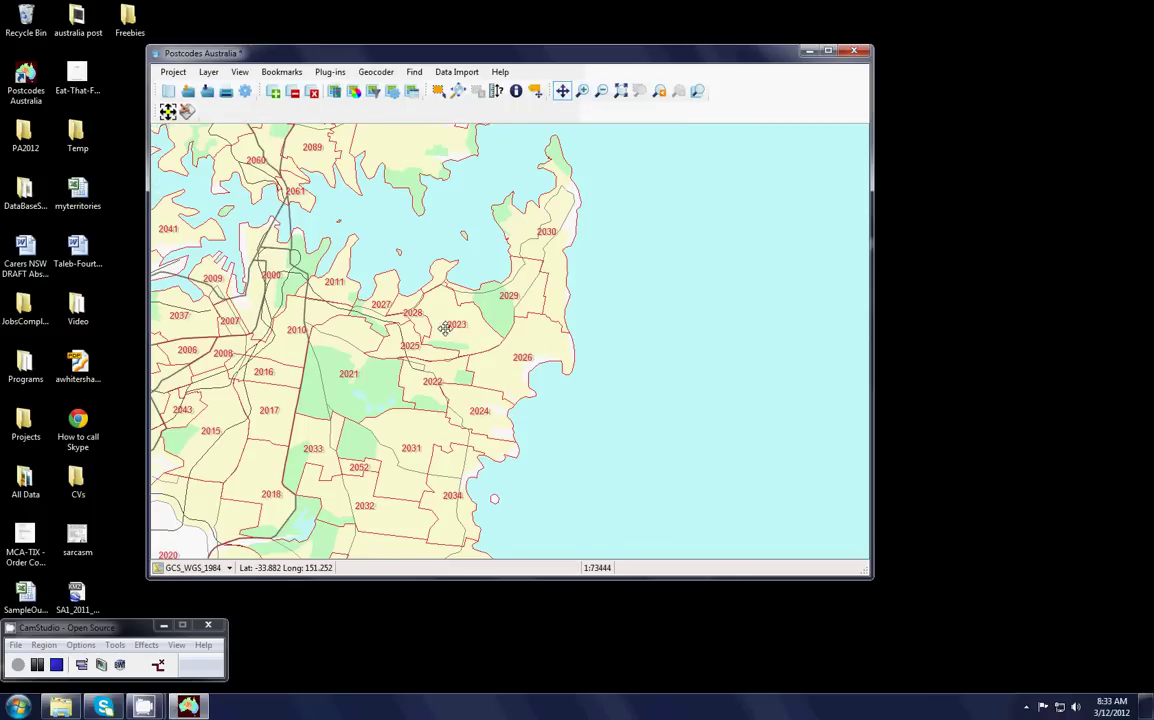
drag(439, 321, 590, 345)
scroll(589, 345, down, 2)
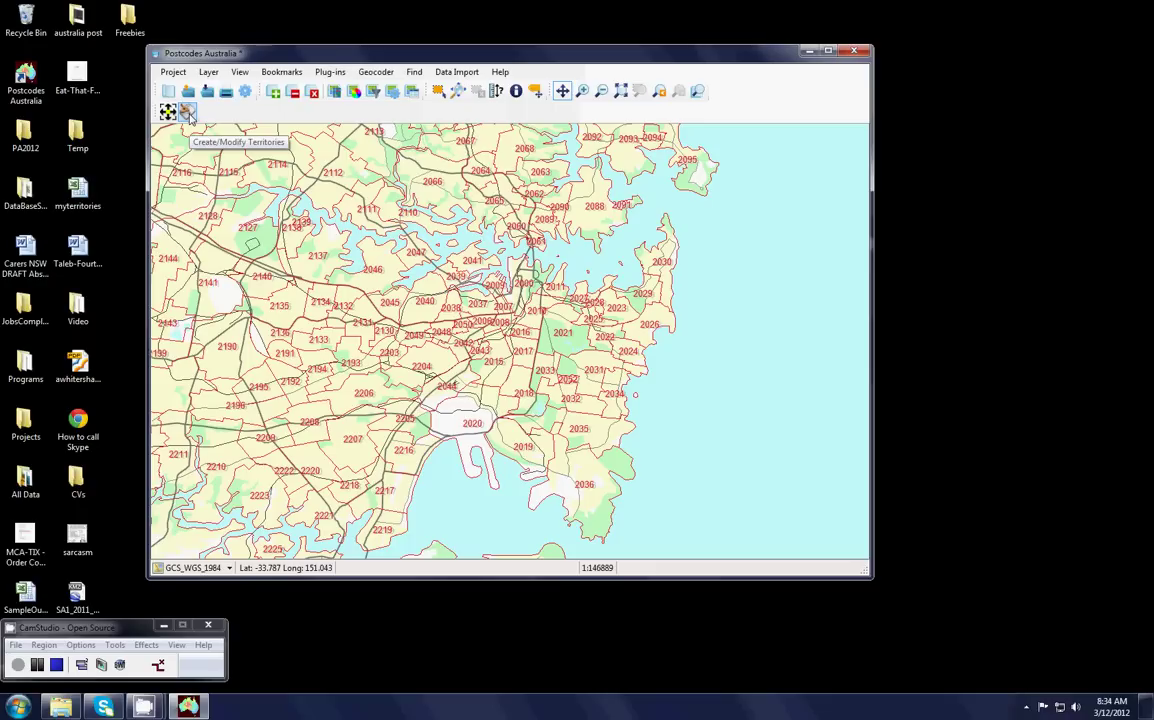
Enable the territory creation tools and start defining a new project that uses the built-in Population data
click(185, 112)
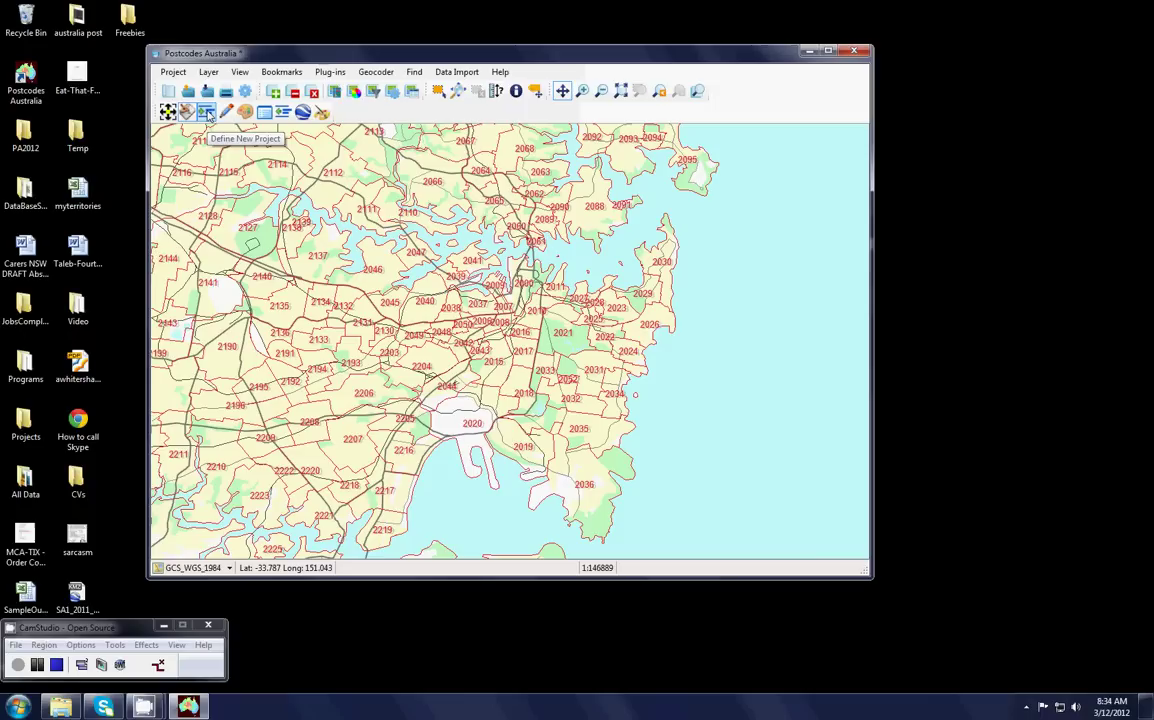
click(207, 113)
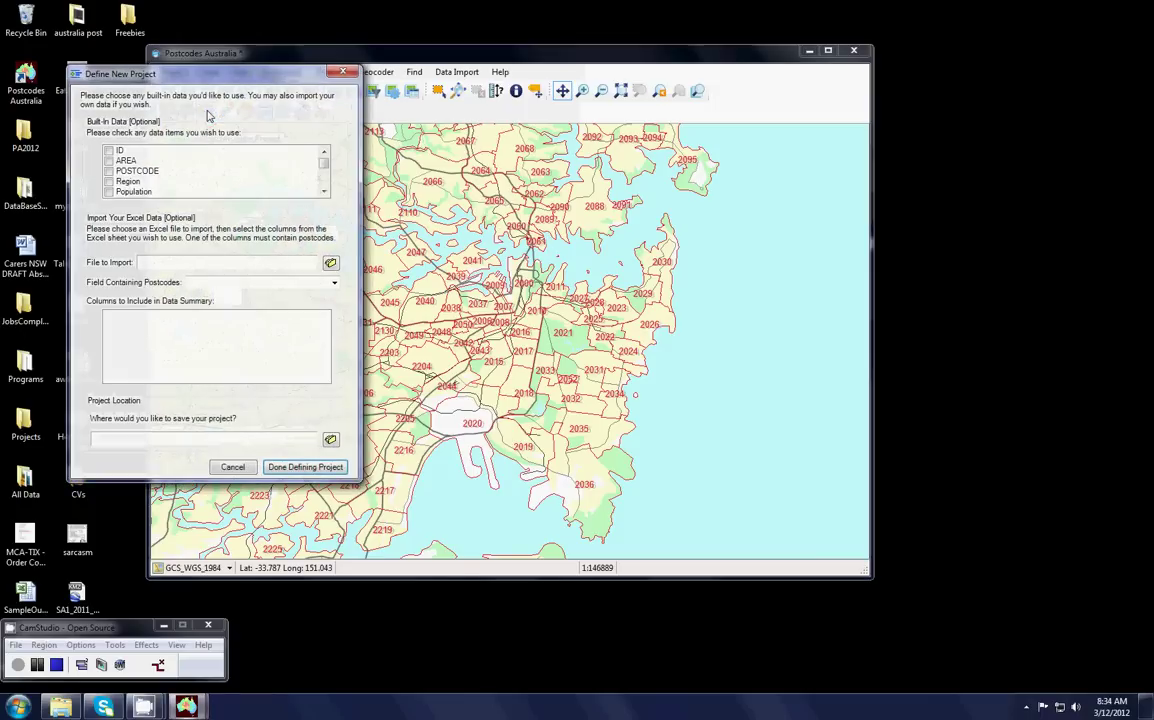
drag(243, 75, 448, 108)
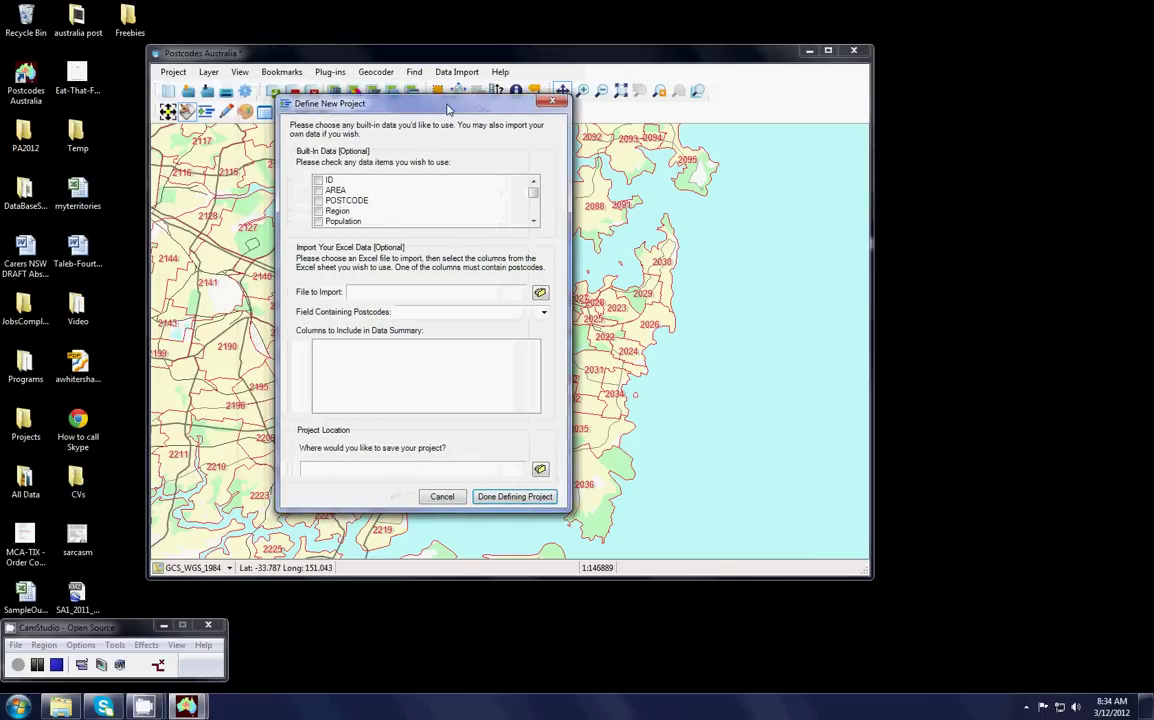
click(318, 222)
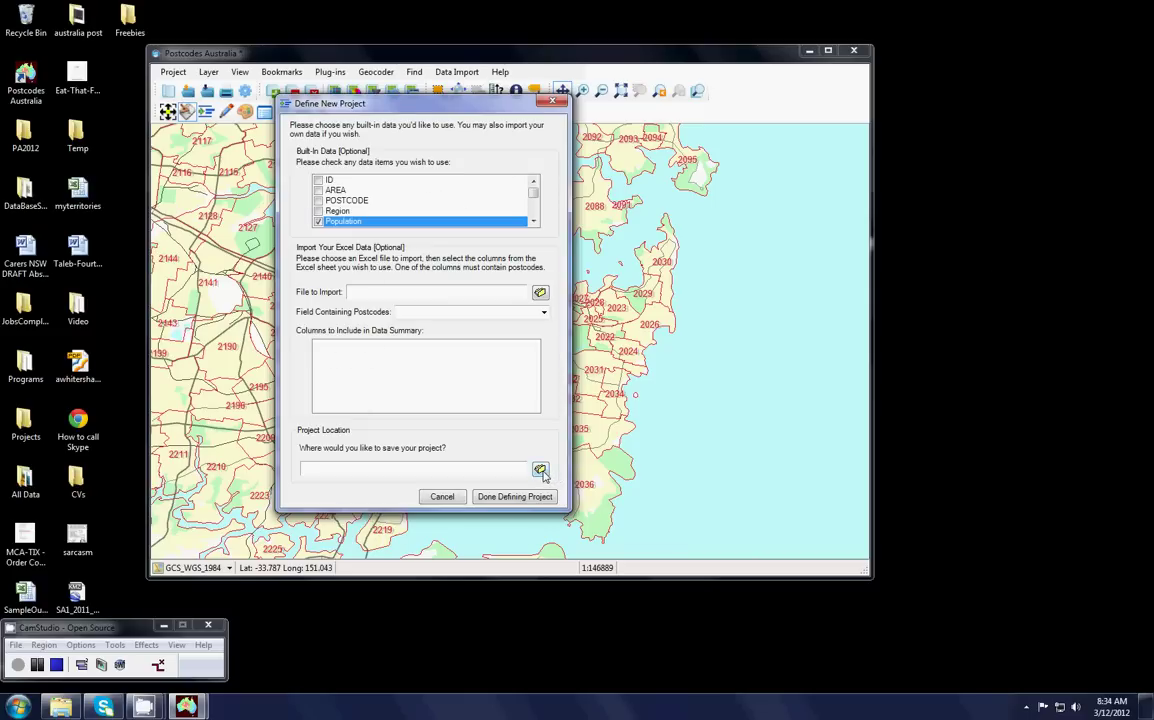
Save the new project as SydneyEast in the Temp folder, finish defining it and enter Territory Designer mode
click(540, 470)
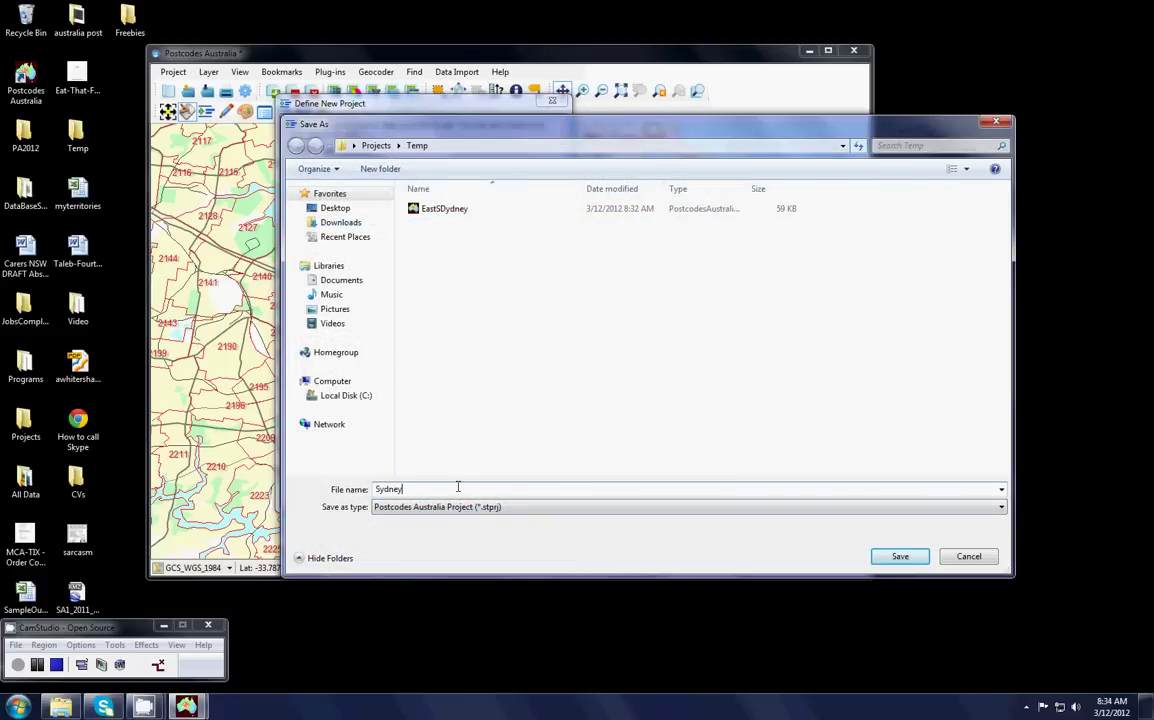
text(SydneyEast)
click(915, 558)
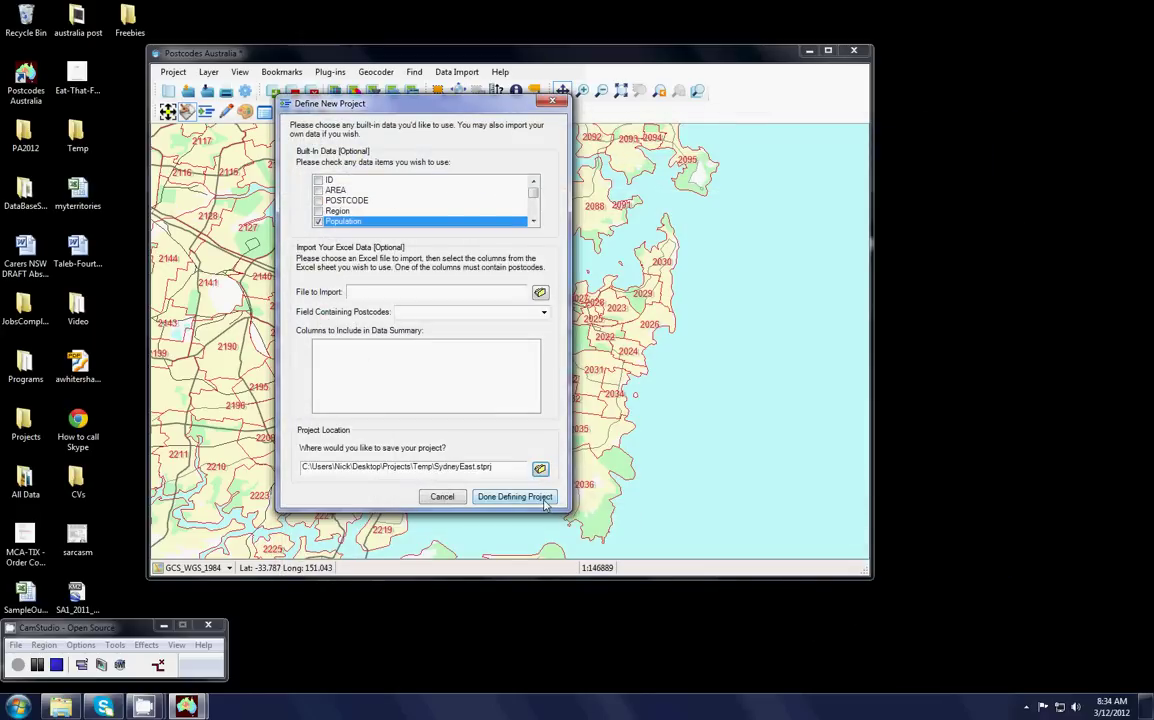
click(514, 496)
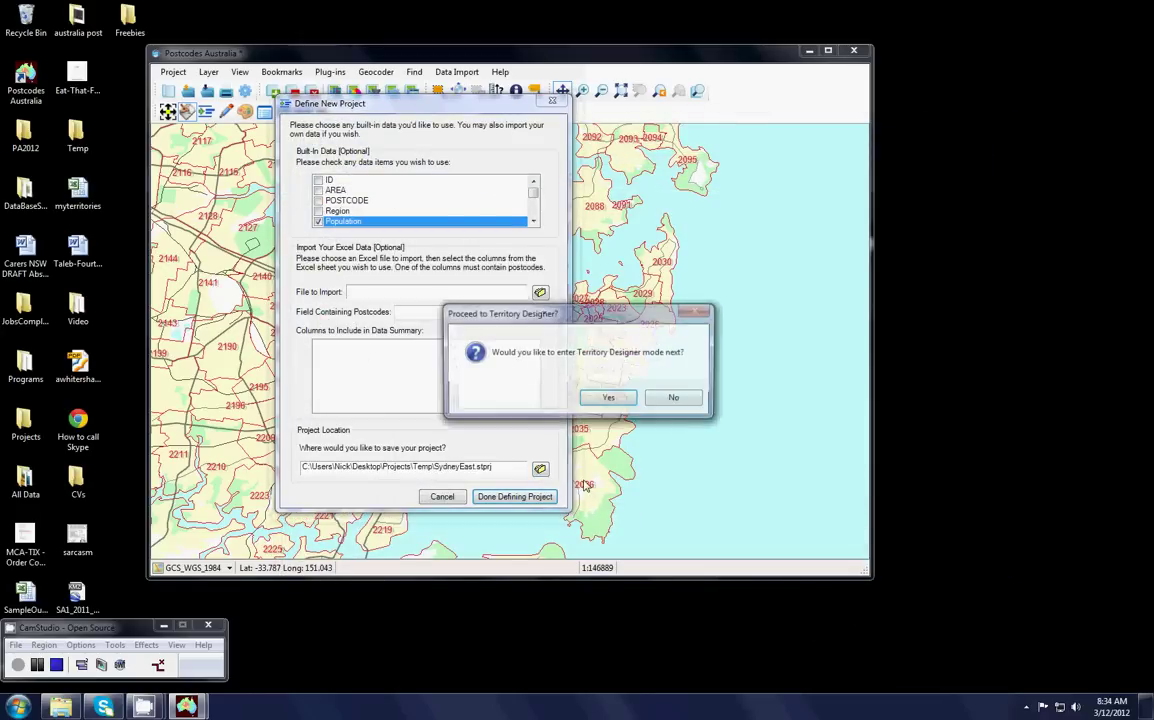
click(606, 398)
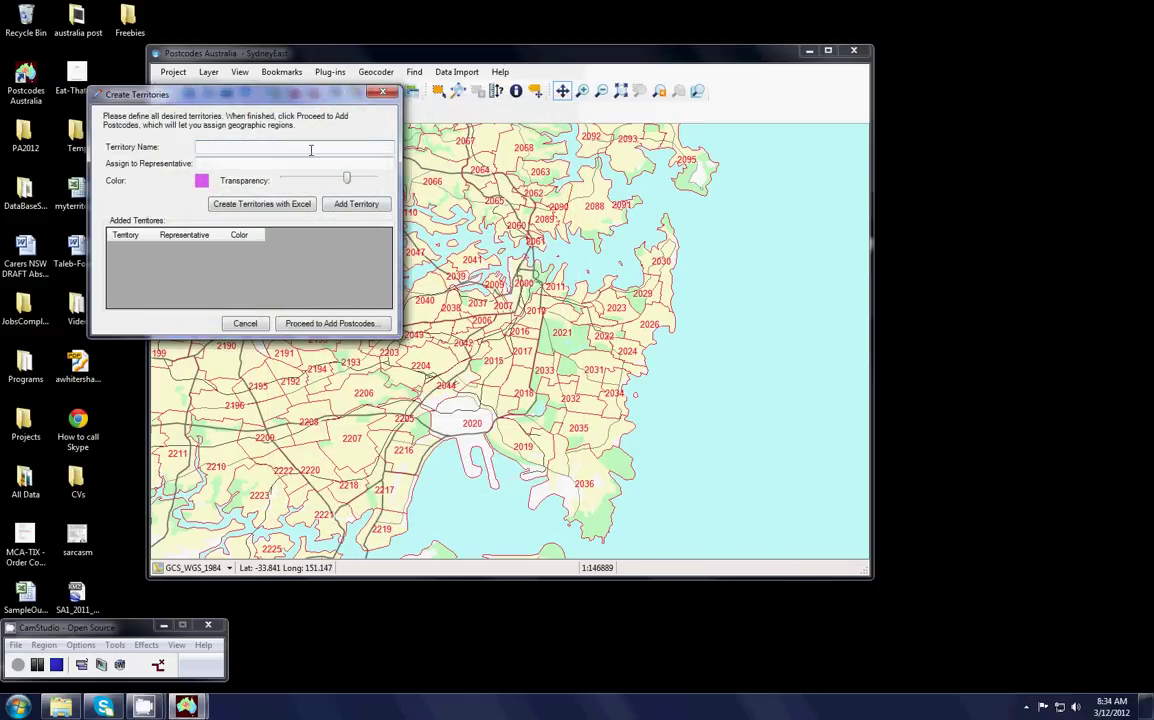
Add territory Area1 with its representative's name, a red colour and the transparency slider at its maximum
drag(347, 179, 376, 181)
click(264, 142)
text(Area1)
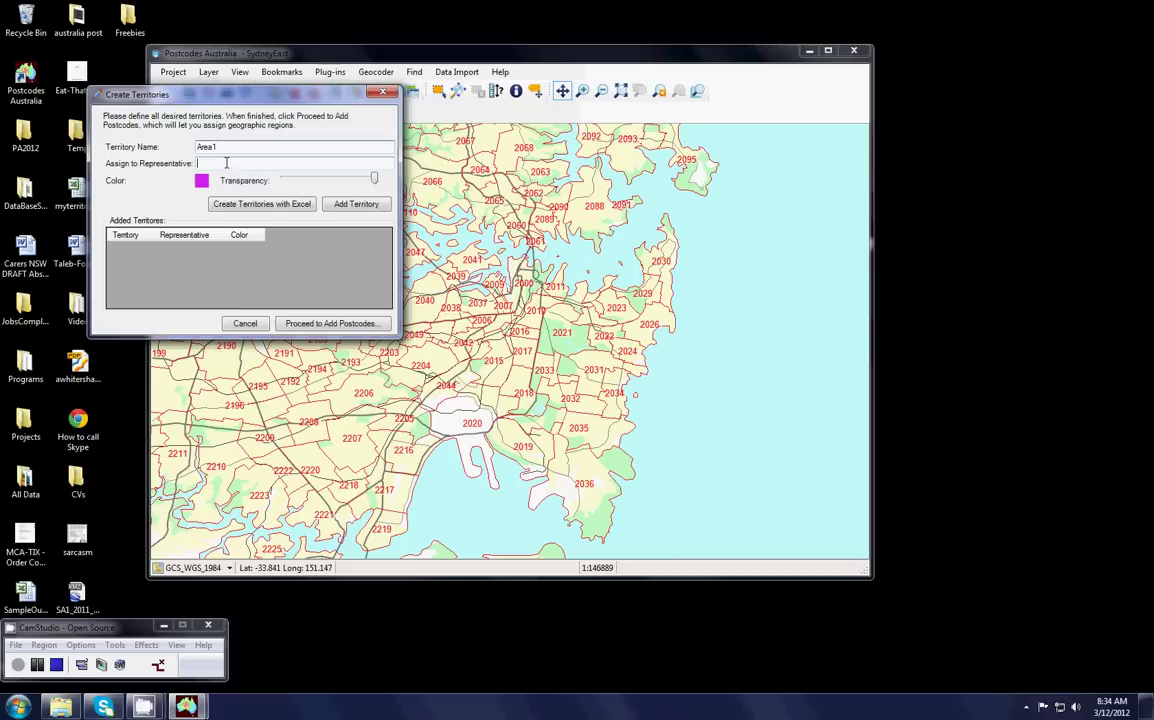
click(217, 165)
text(Joe)
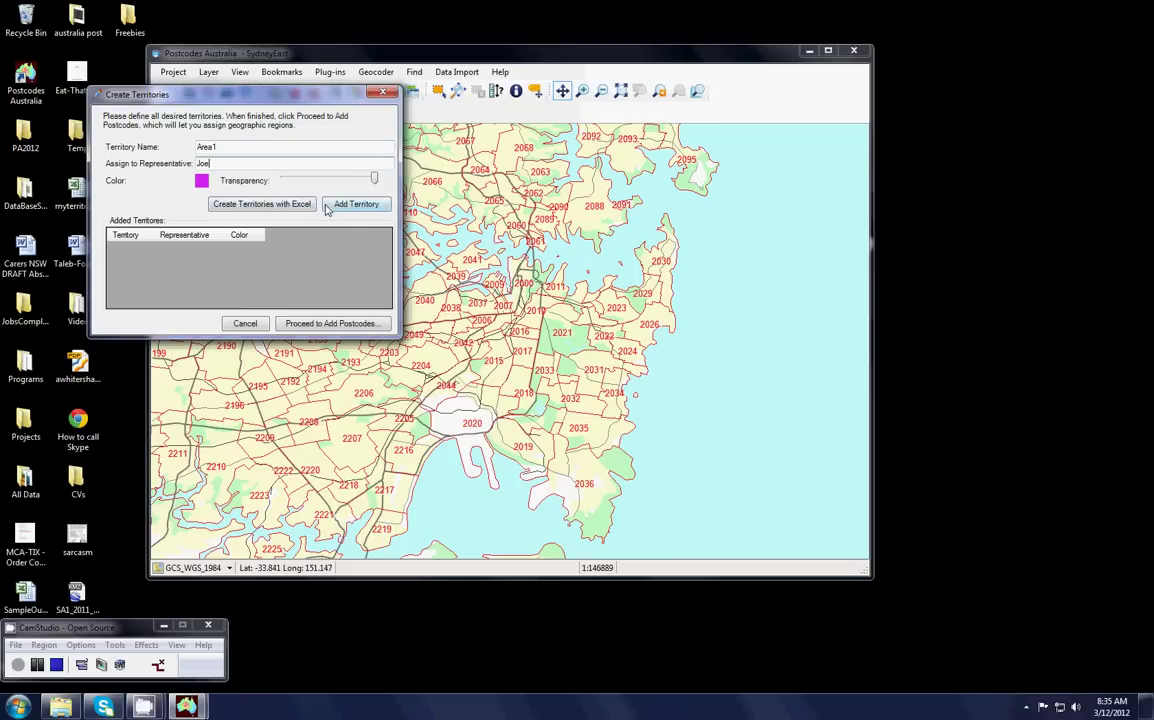
click(202, 181)
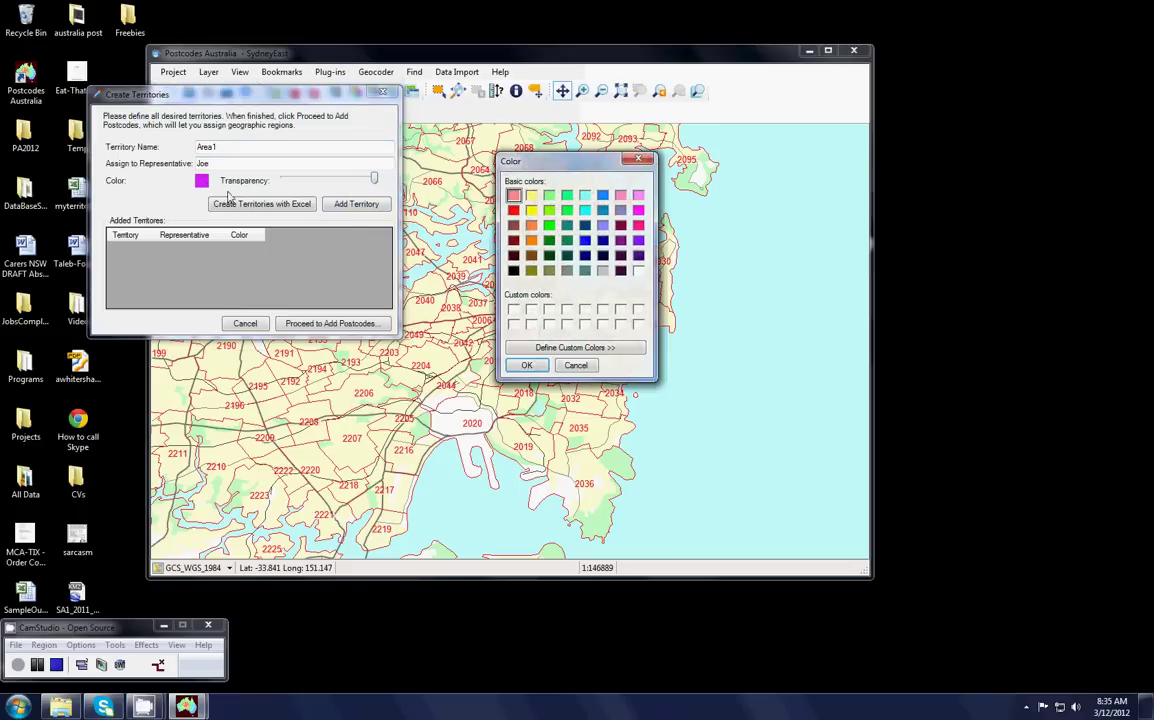
click(526, 364)
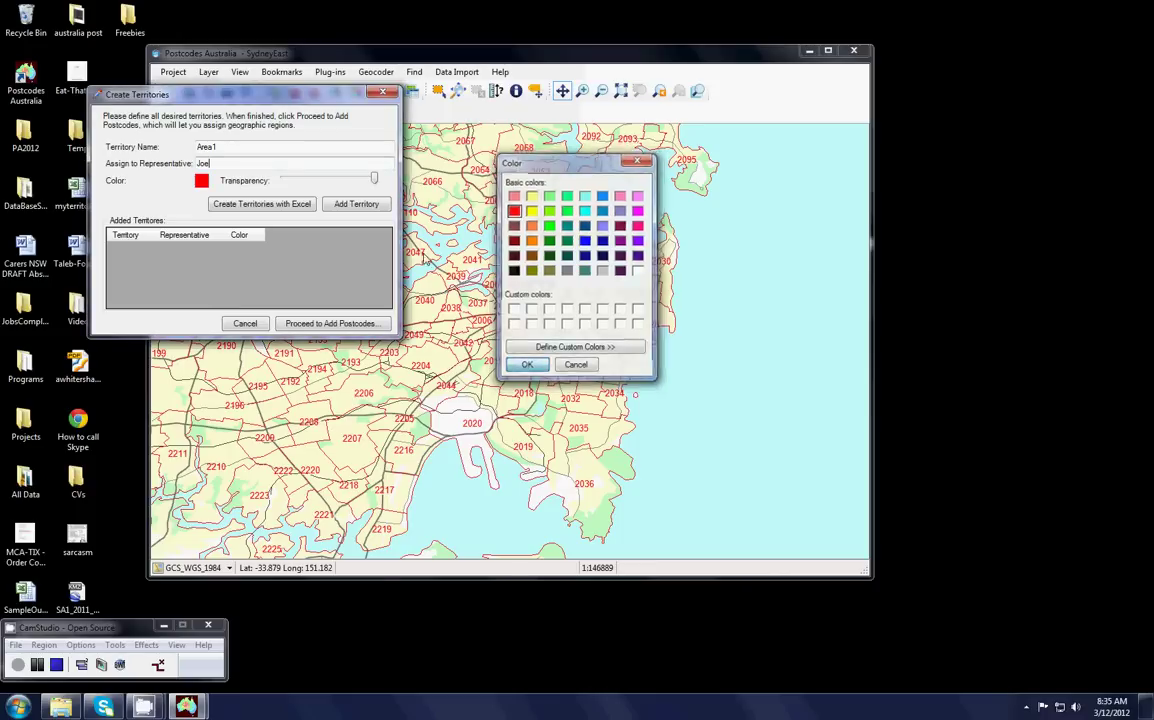
mouse_move(373, 179)
mouse_down()
mouse_move(302, 177)
mouse_move(375, 180)
mouse_up()
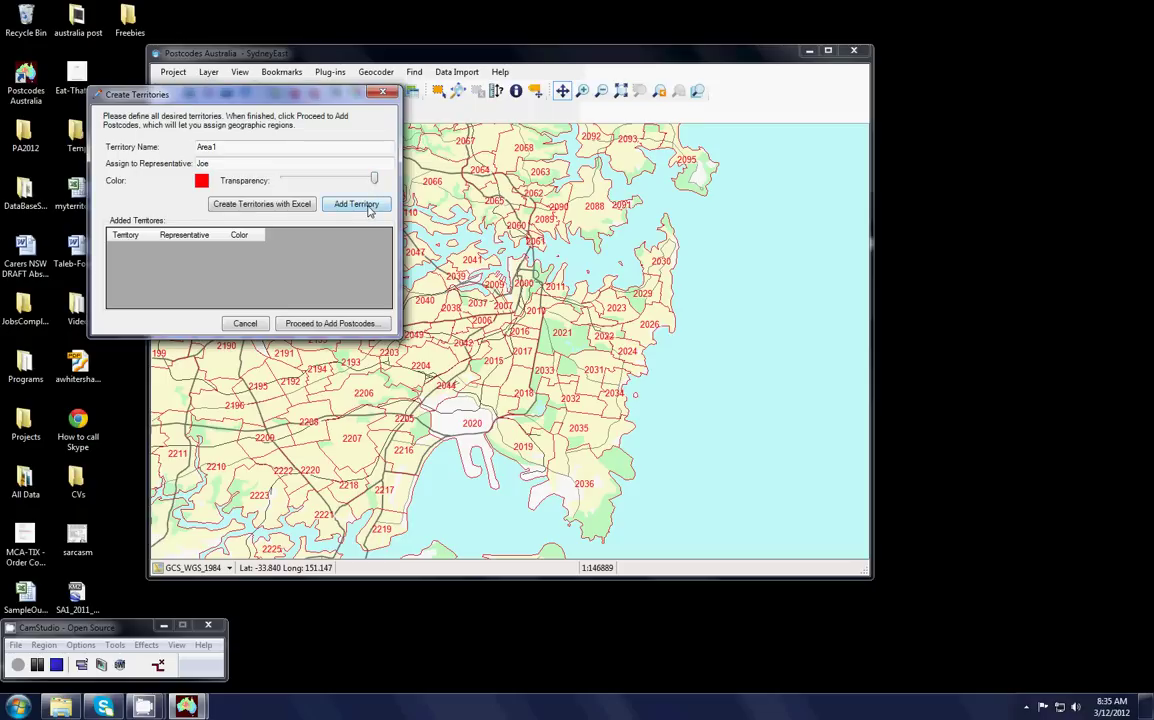
click(368, 207)
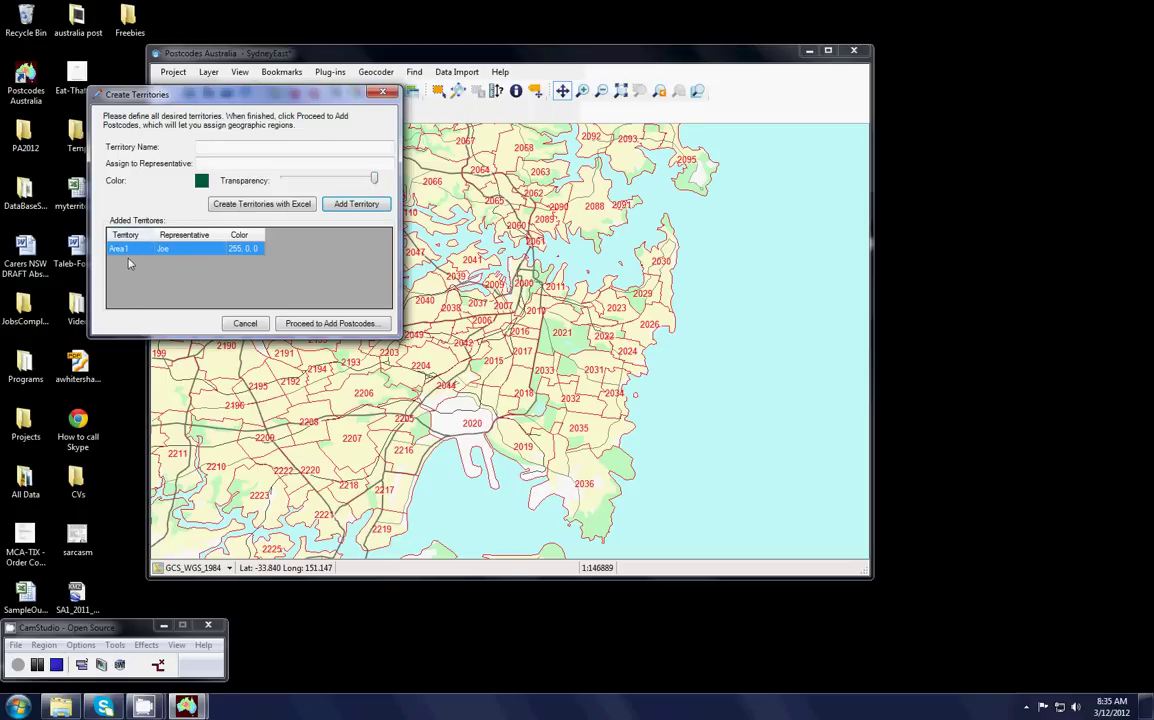
Add territory Area2 with its representative's name and the orange colour 255, 128, 64
click(218, 147)
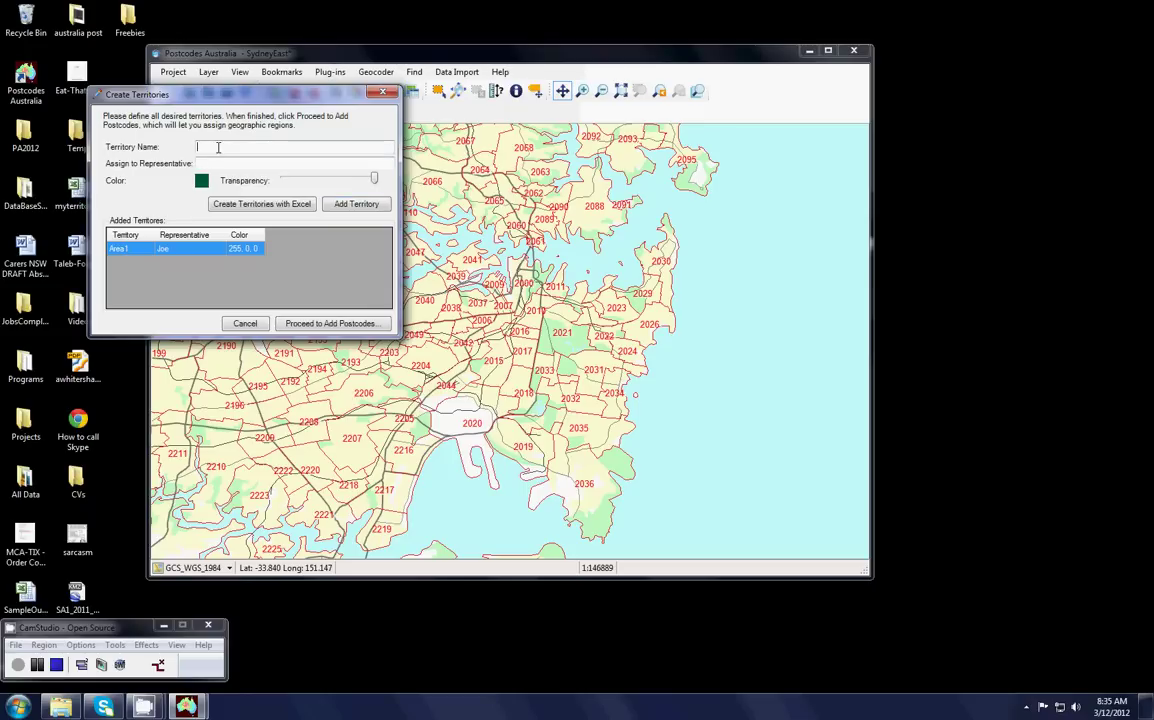
text(Area2)
click(201, 181)
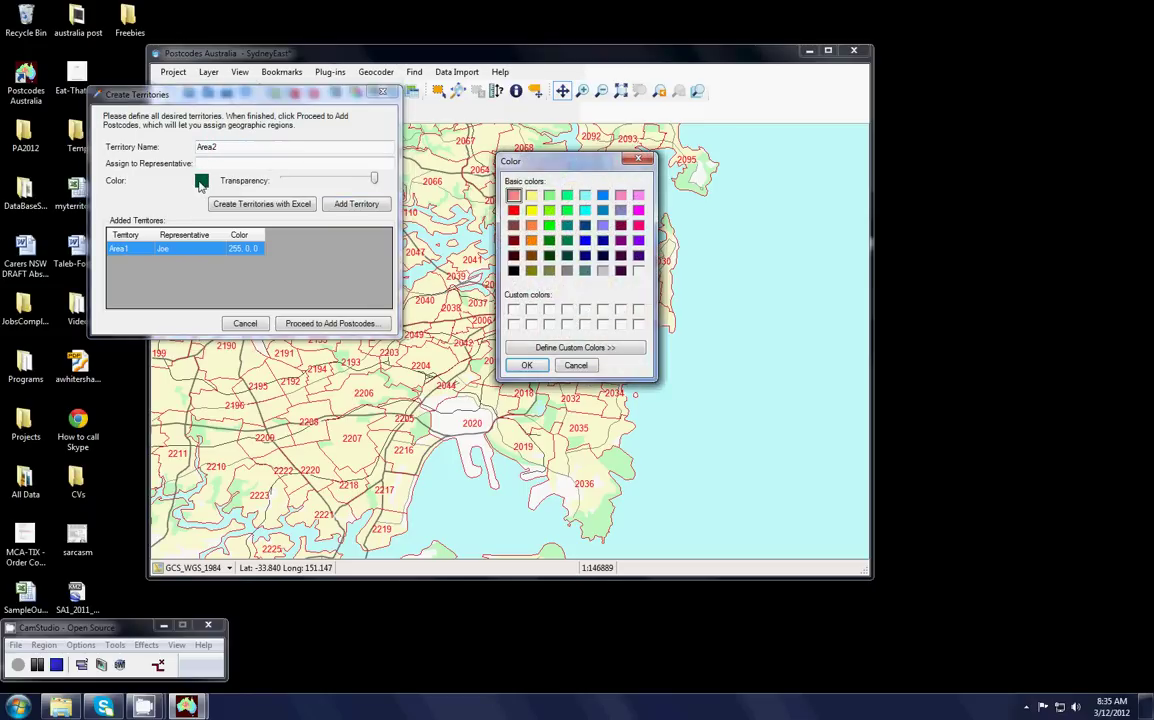
click(531, 225)
click(527, 366)
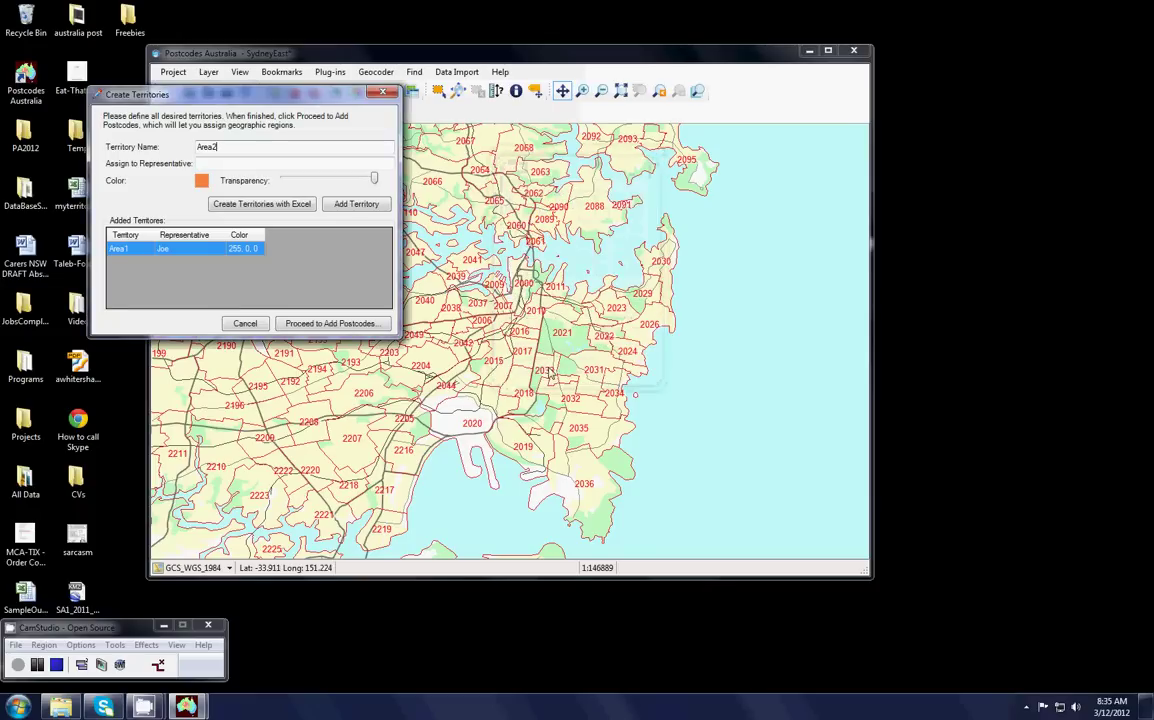
click(243, 164)
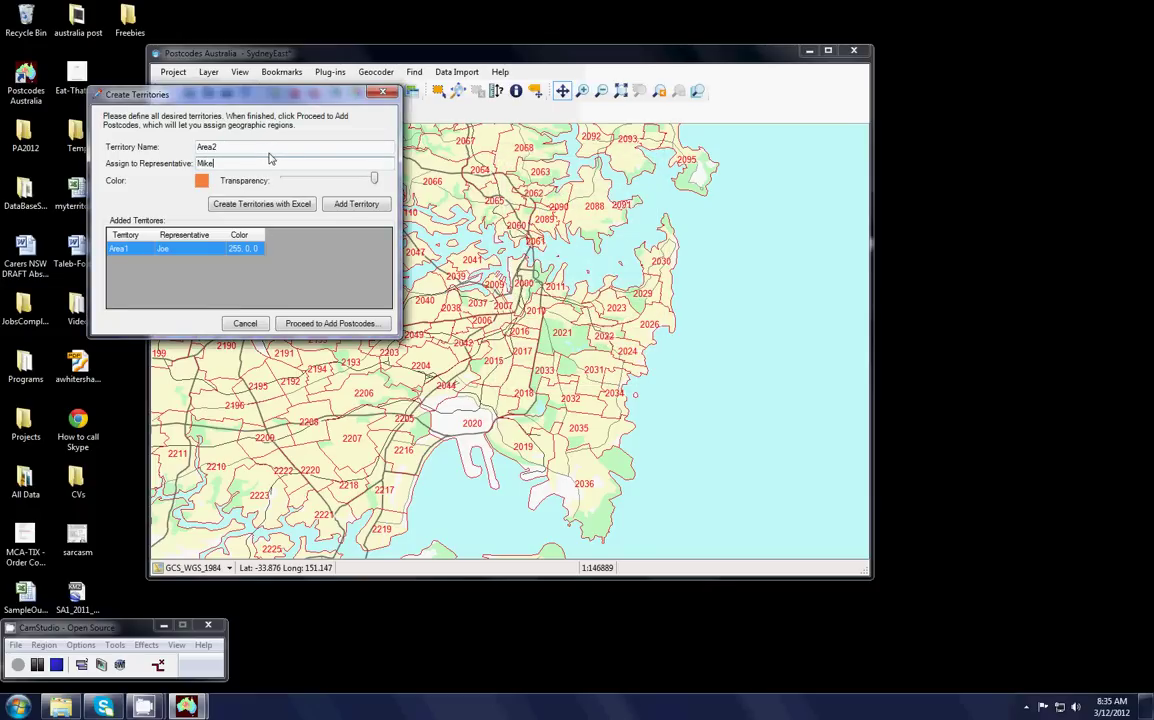
click(352, 204)
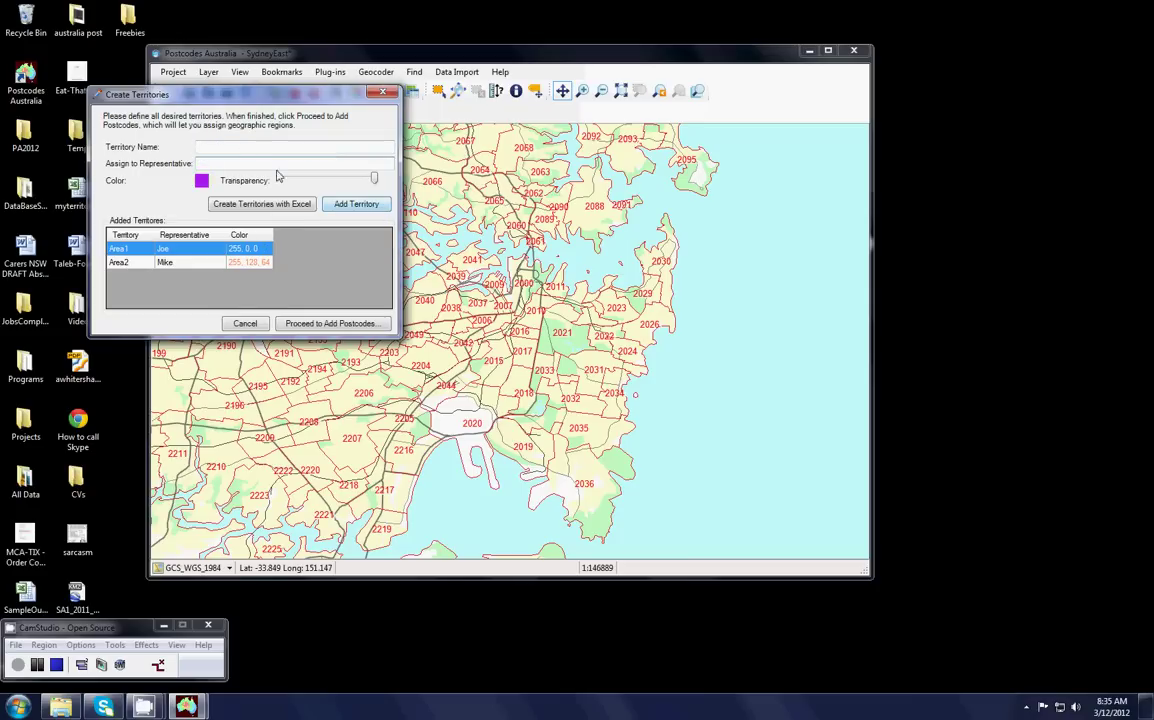
Add territory Area3 with its representative's name and a yellow colour, and proceed to adding postcodes
text(Area3)
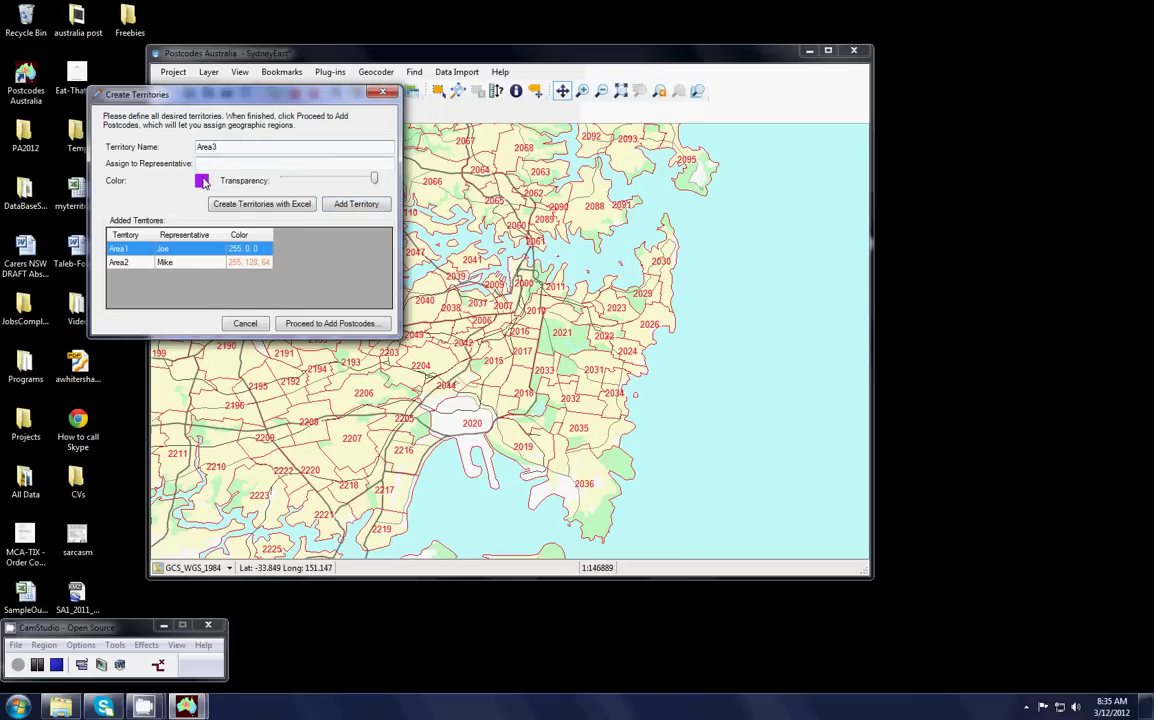
click(202, 181)
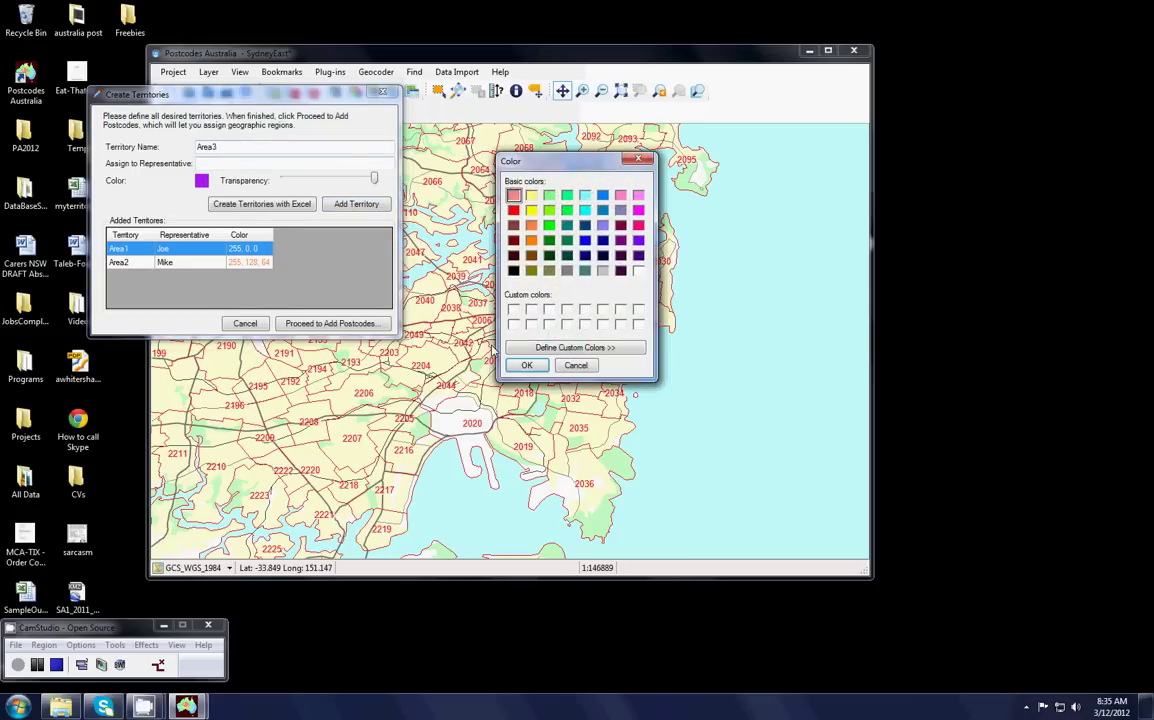
click(531, 209)
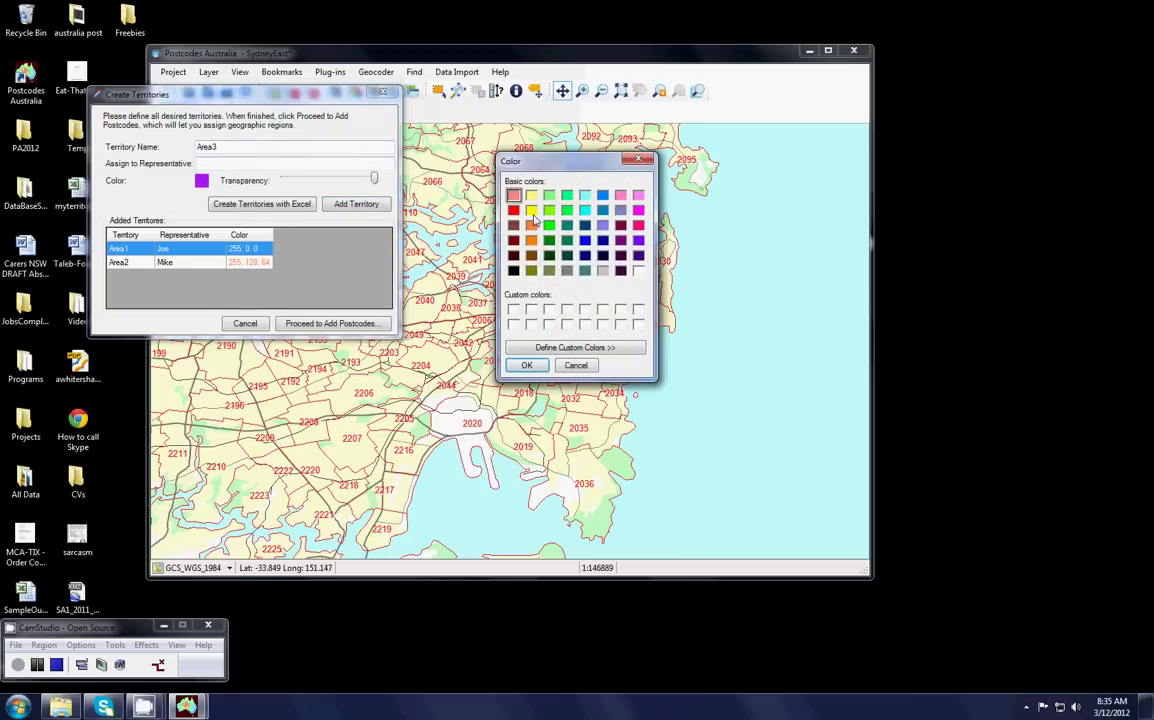
click(526, 365)
click(289, 164)
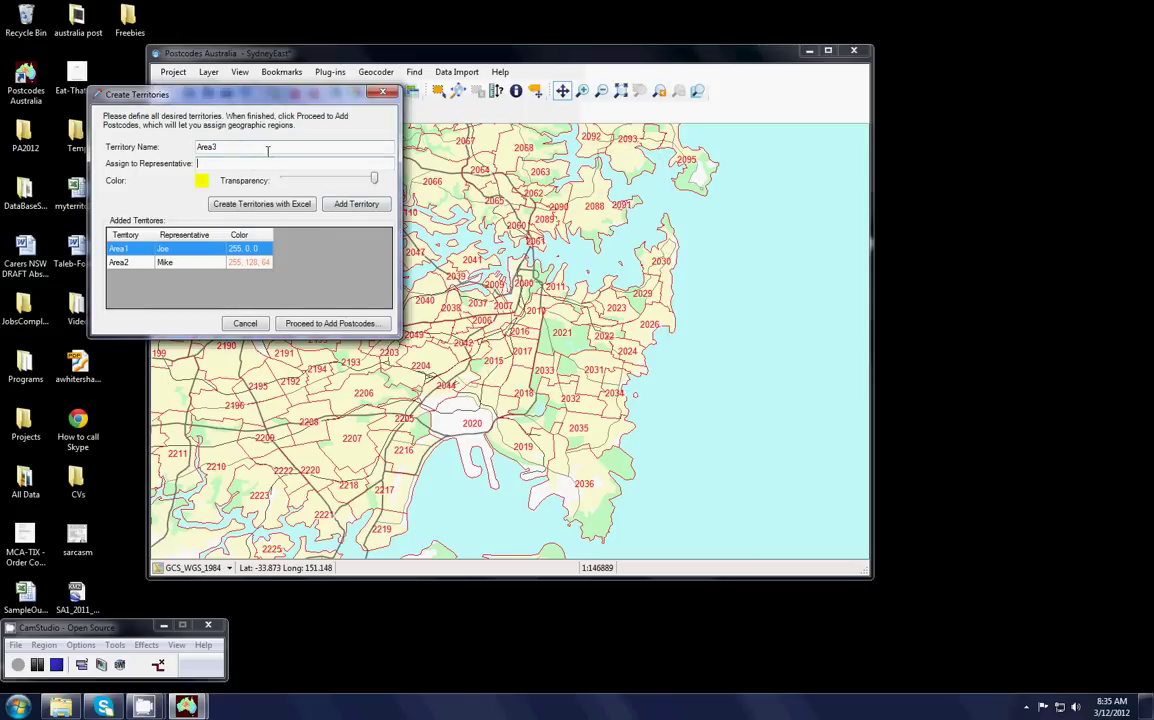
text(Paul)
click(350, 203)
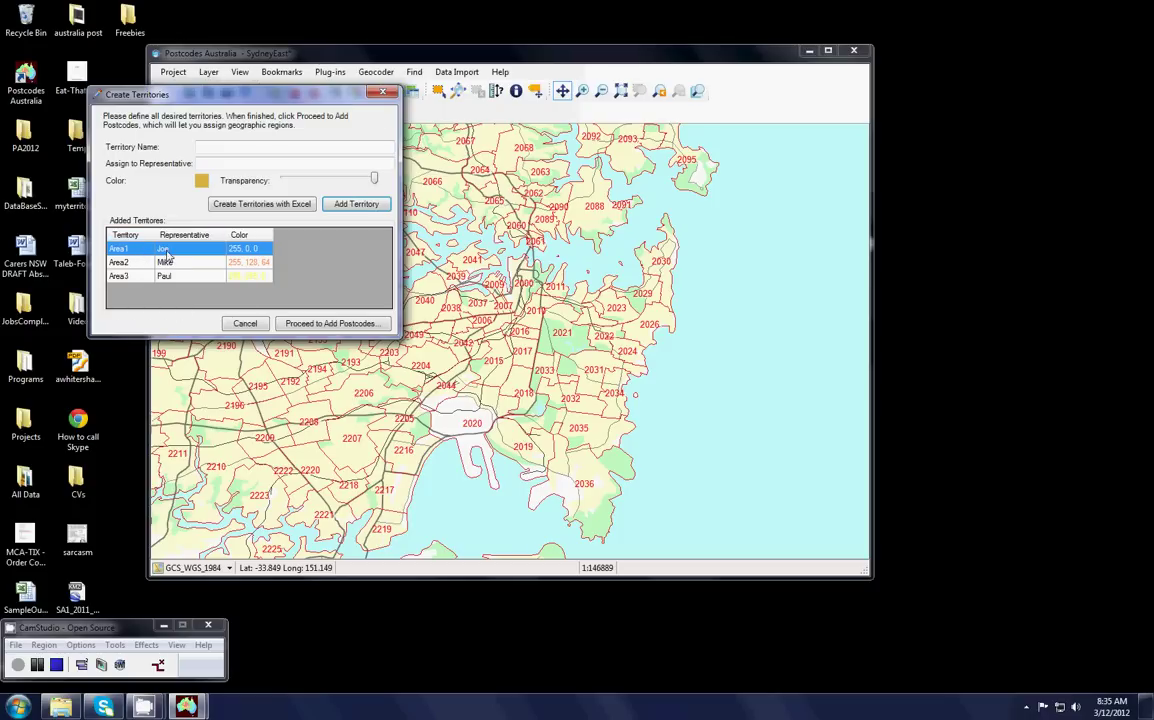
click(327, 324)
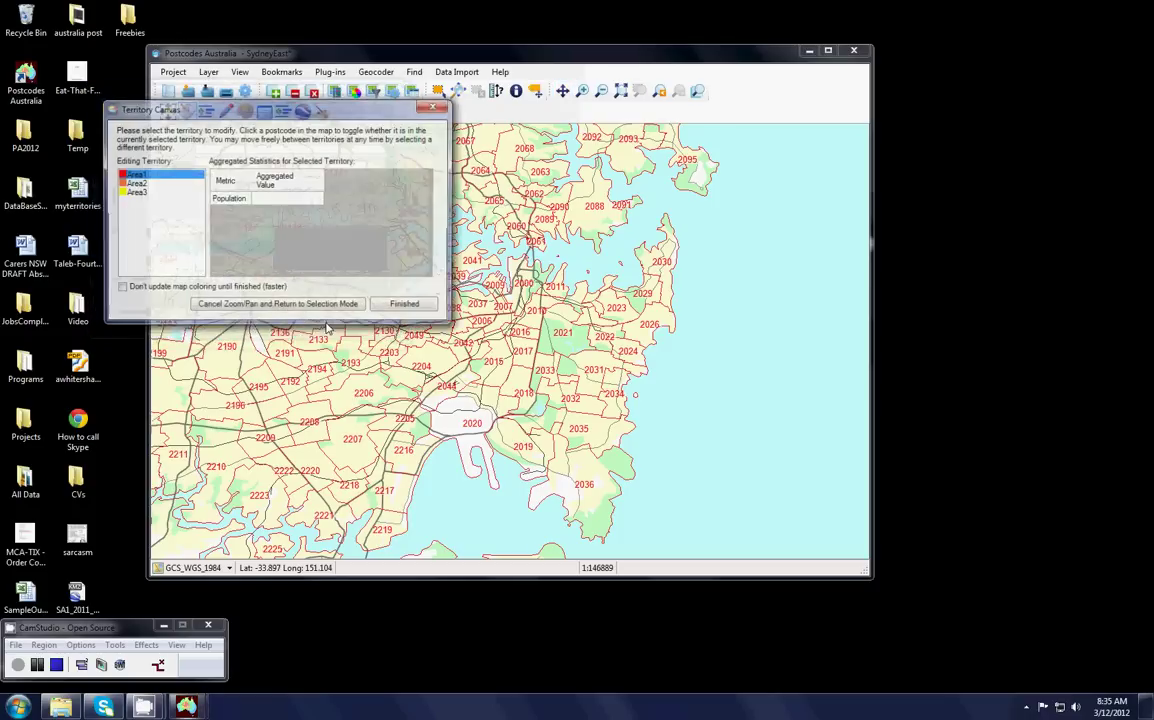
Return to selection mode and assign postcodes 2030, 2029, 2026, 2023, 2027, 2028 and 2025 to territory Area1
click(140, 186)
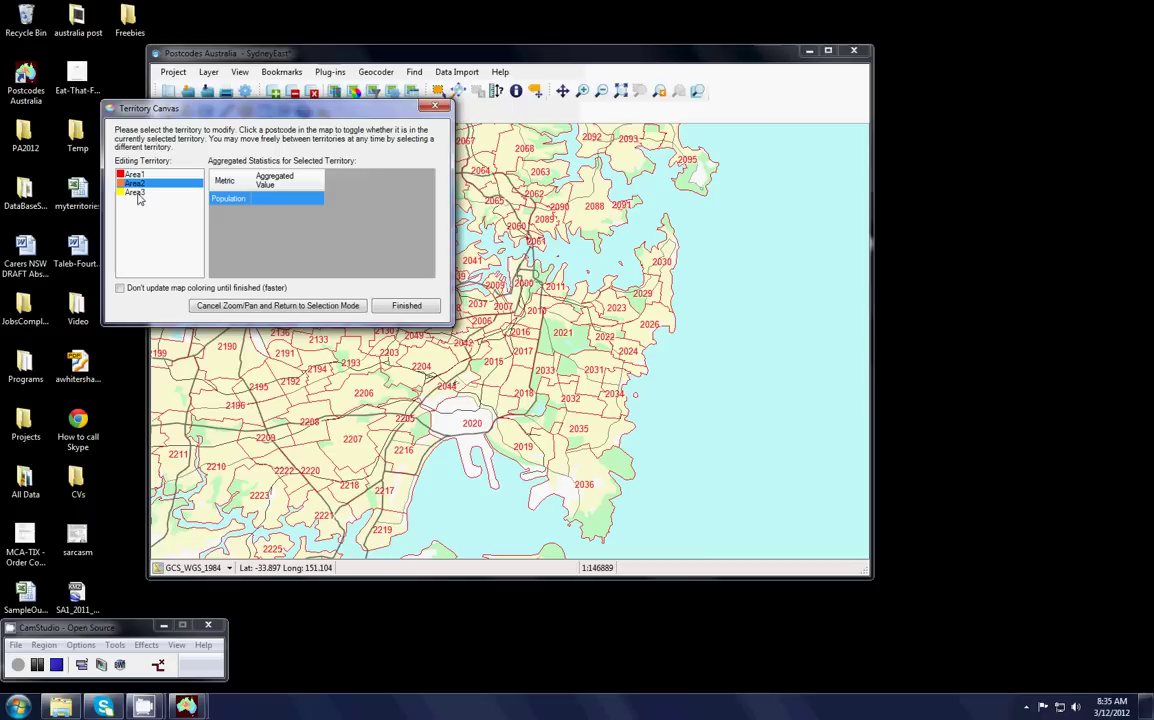
click(131, 175)
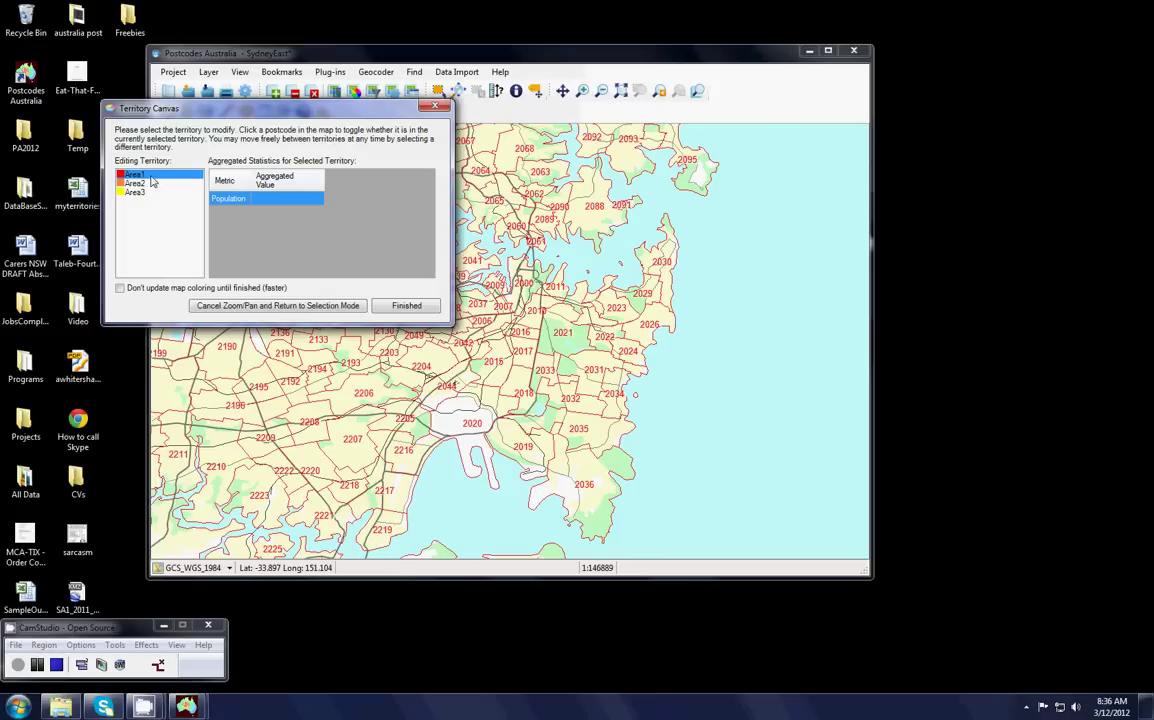
click(232, 306)
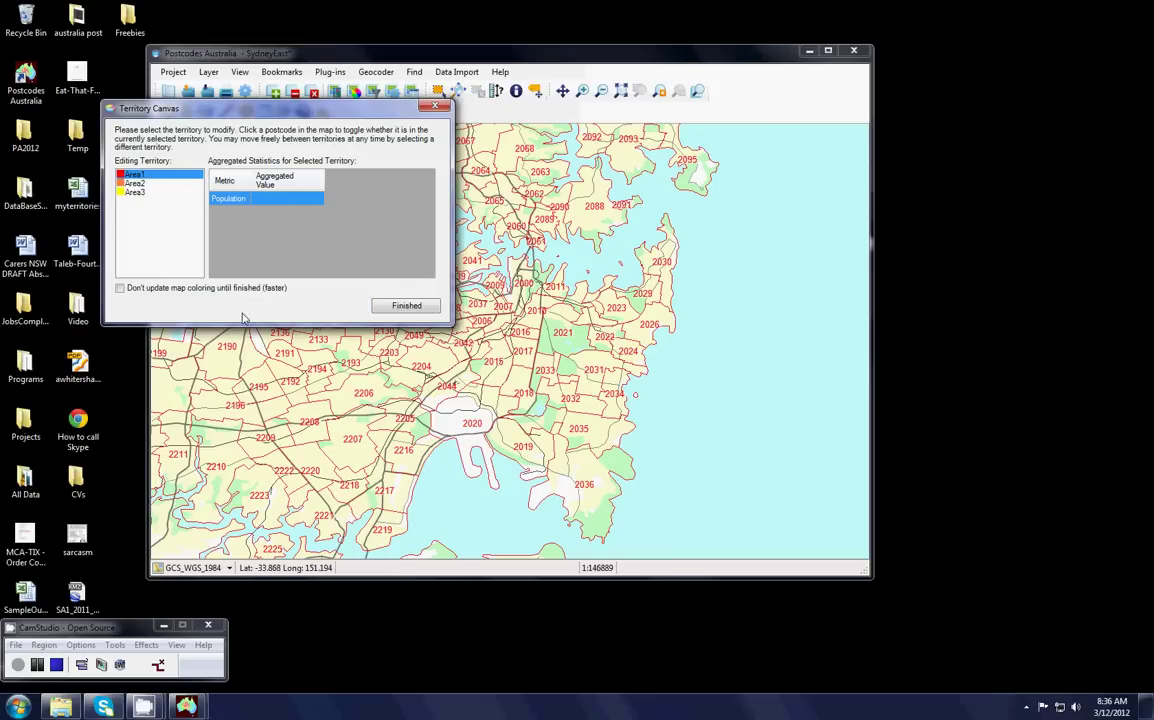
click(667, 264)
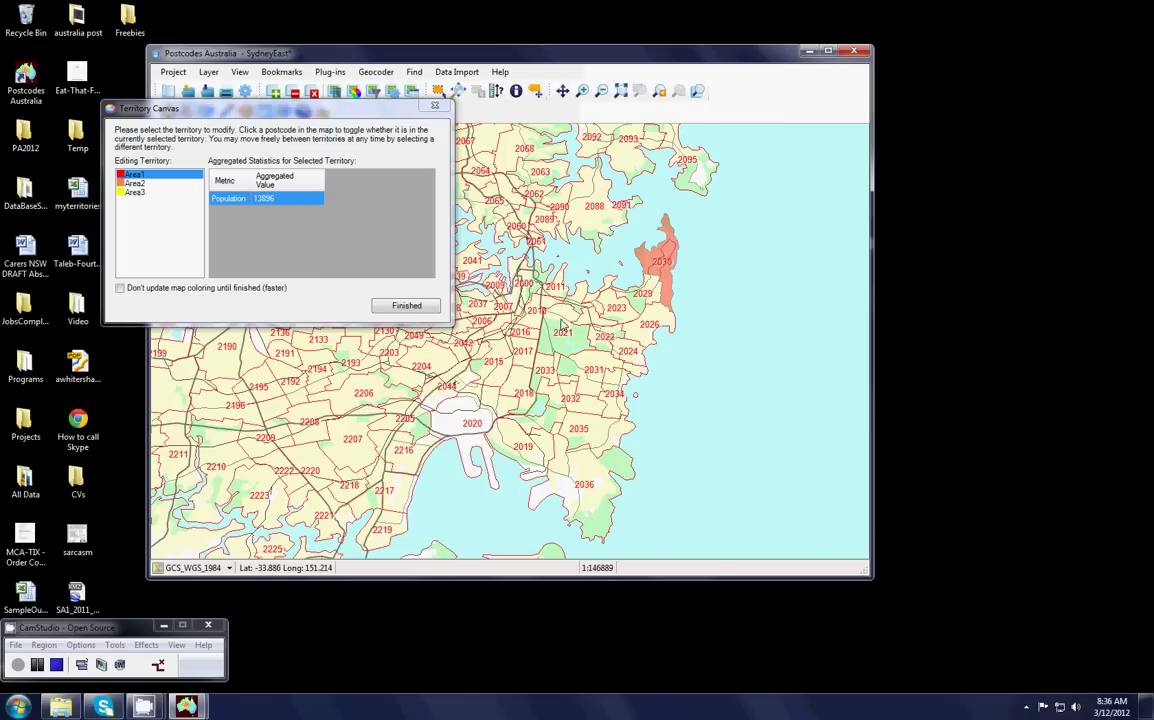
click(640, 293)
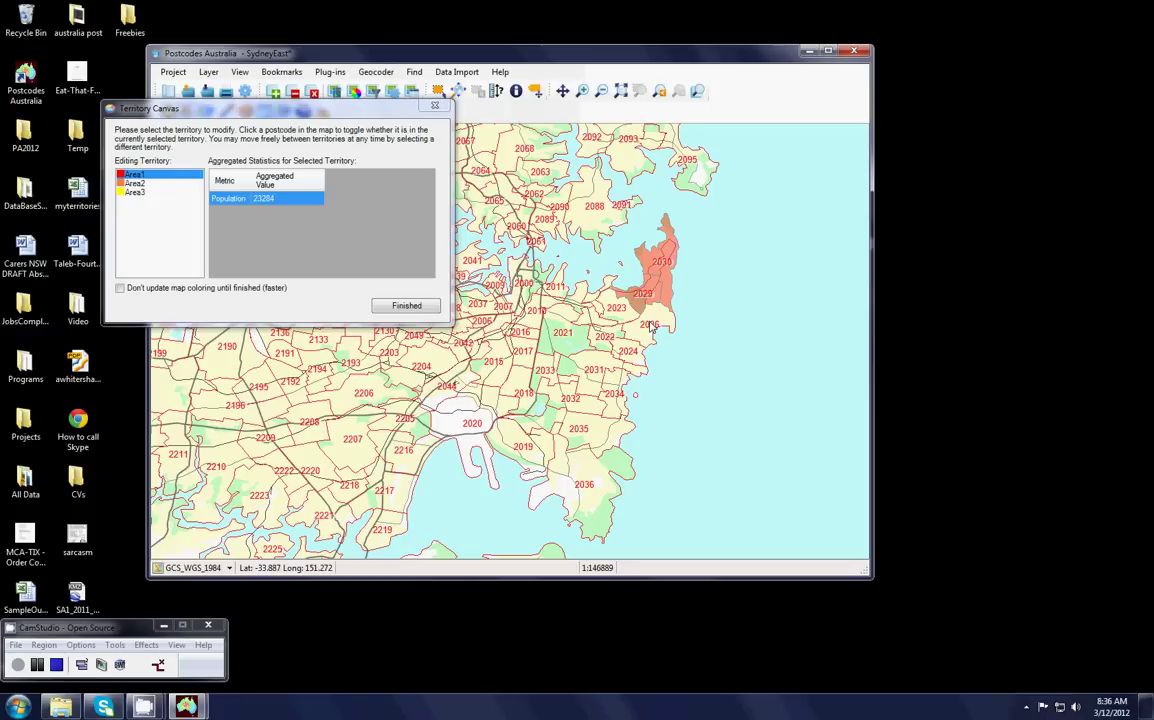
click(617, 307)
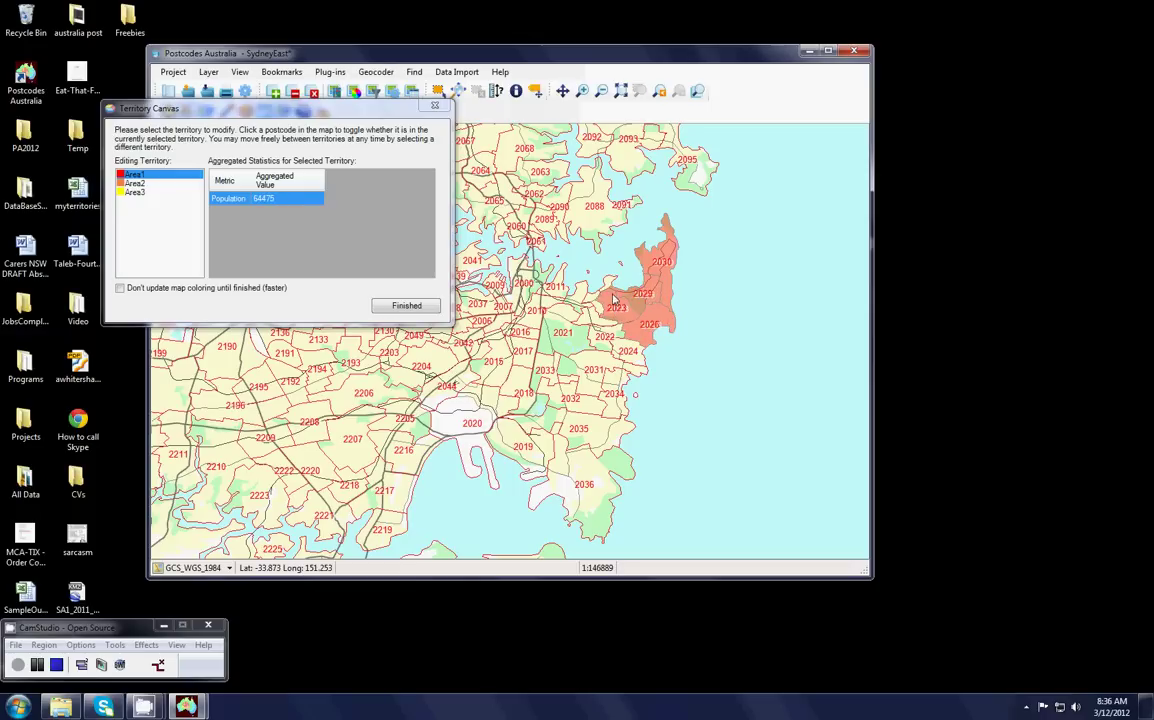
click(585, 298)
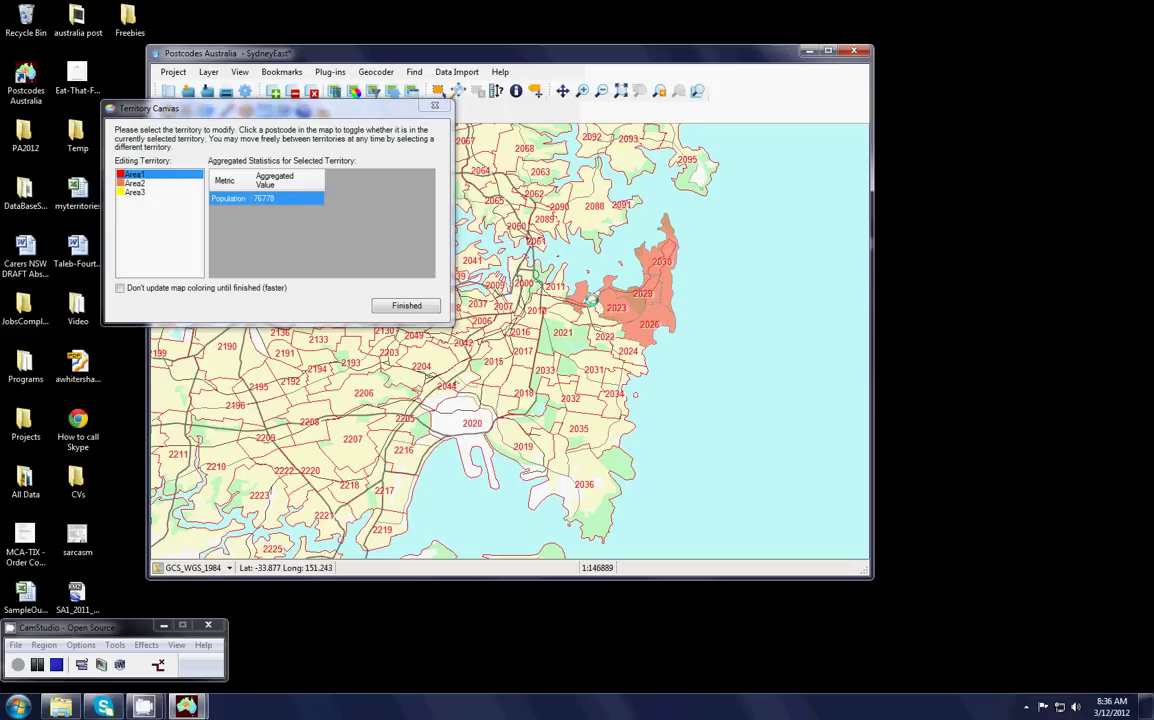
click(590, 326)
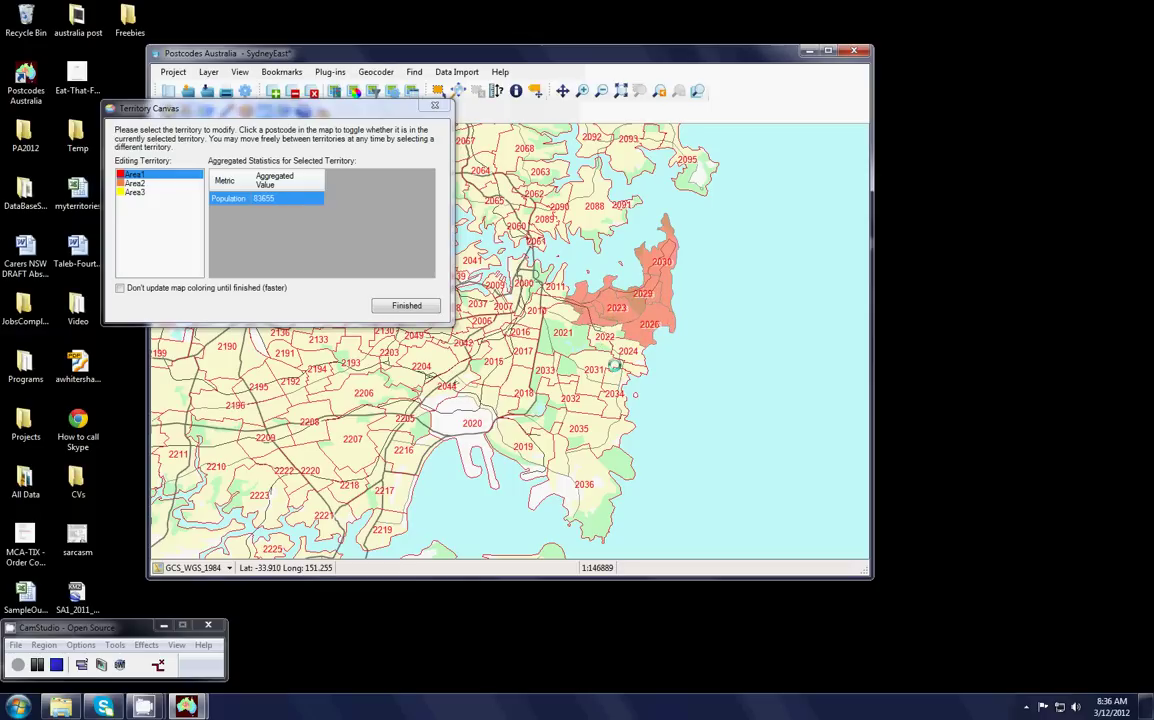
Add postcodes 2021, 2022 and 2024 to Area1 and take 2021 out of the territory again
click(575, 329)
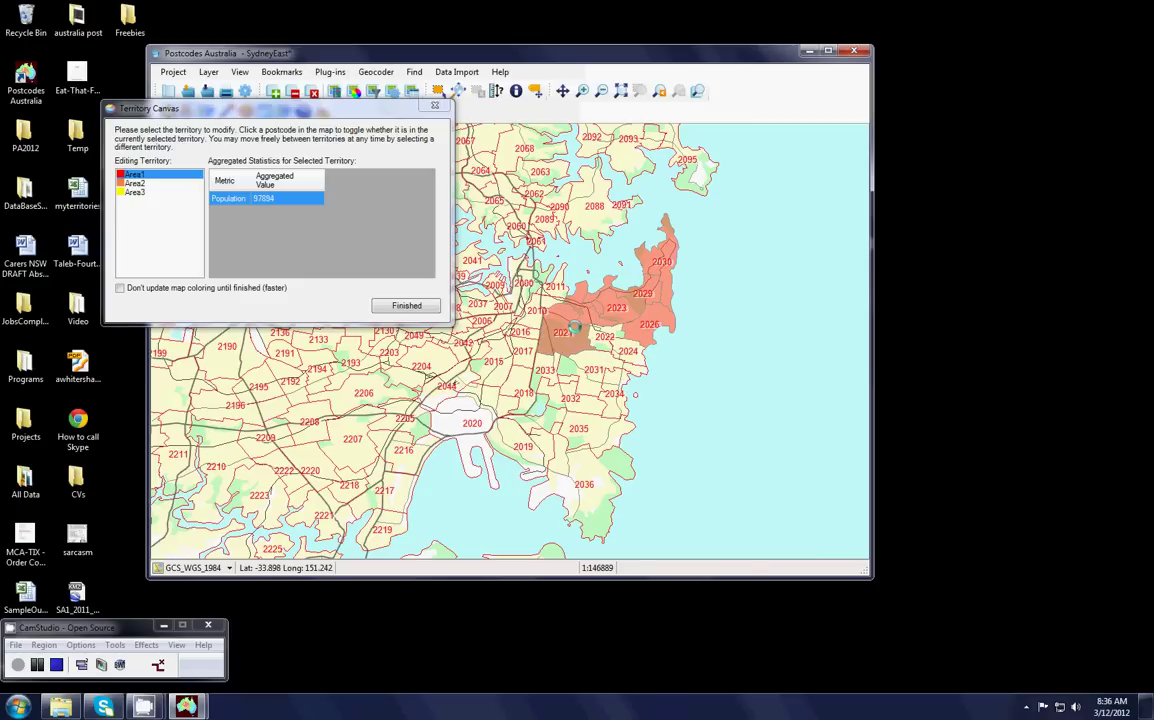
click(604, 344)
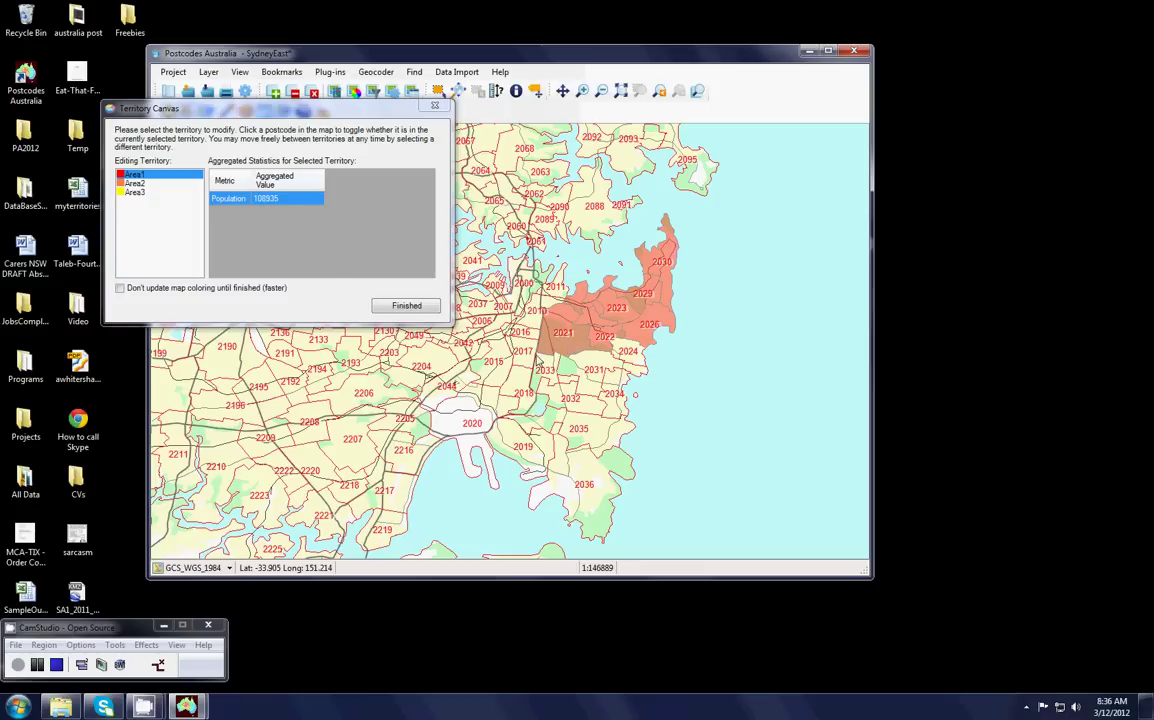
click(556, 345)
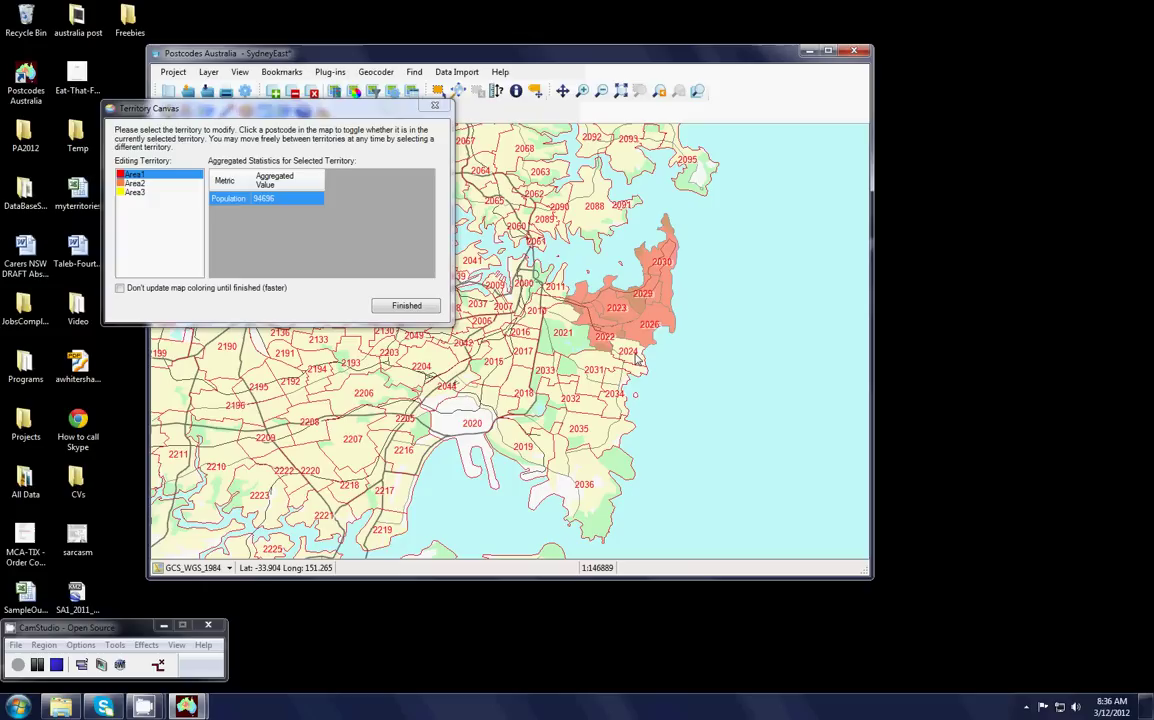
click(611, 336)
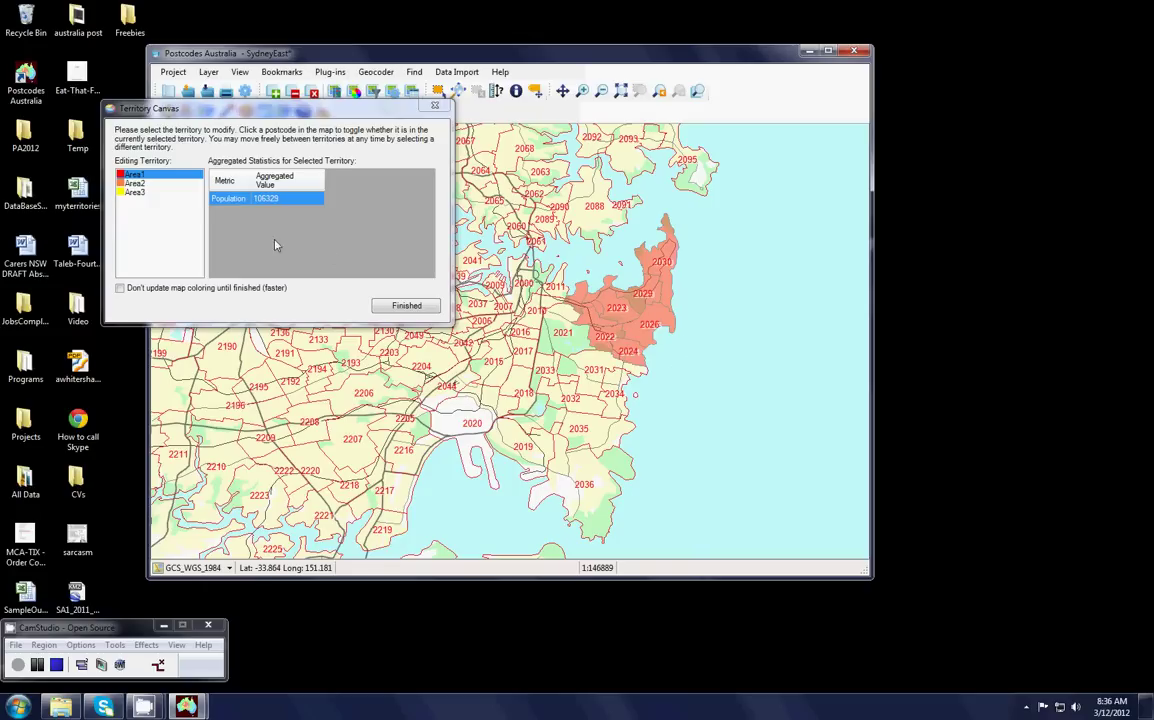
Assign postcodes 2031, 2034, 2032, 2035 and 2036 to territory Area2
click(136, 184)
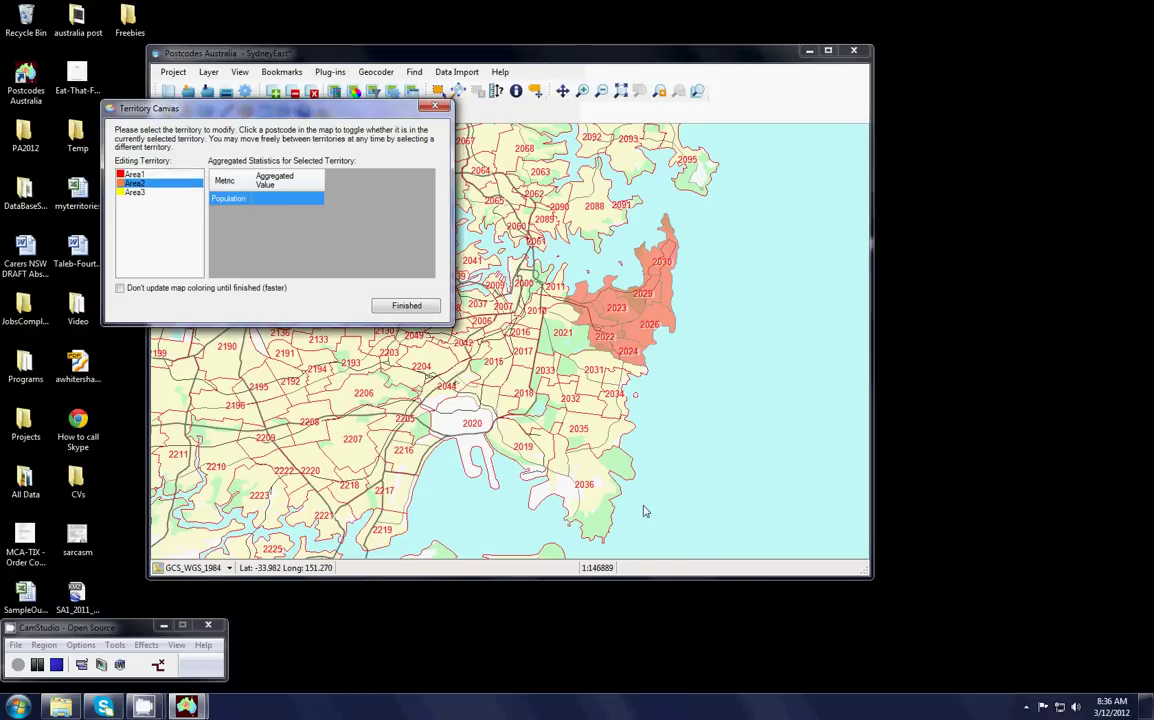
click(594, 372)
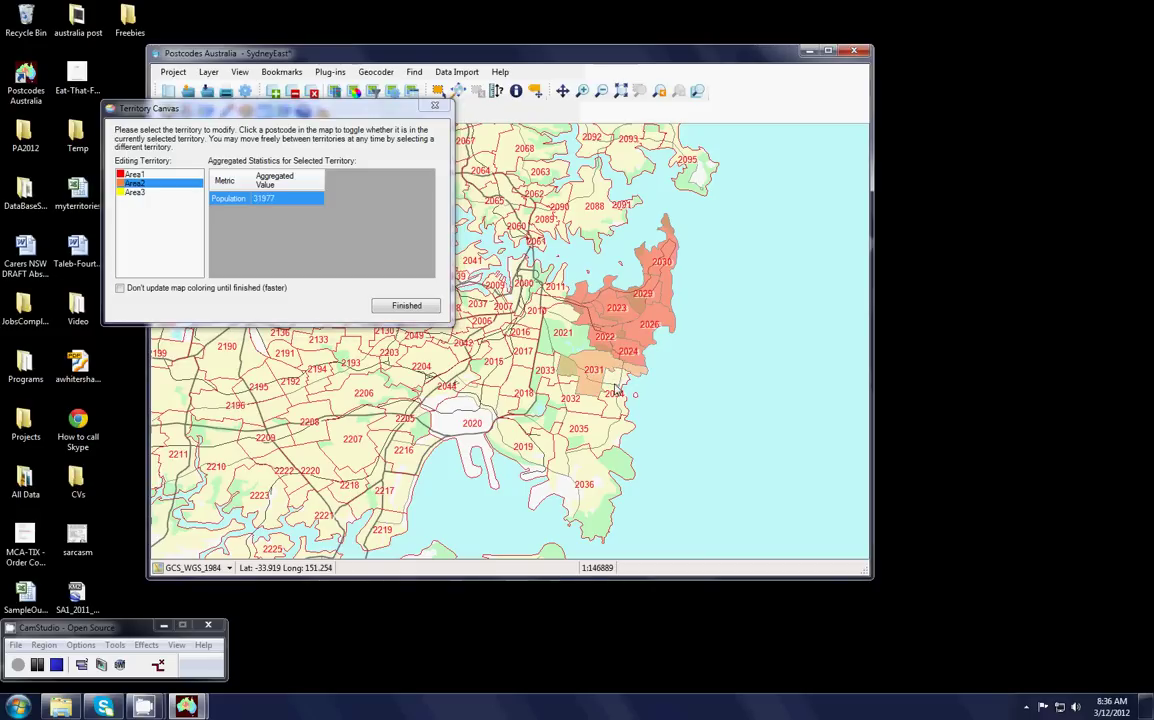
click(617, 420)
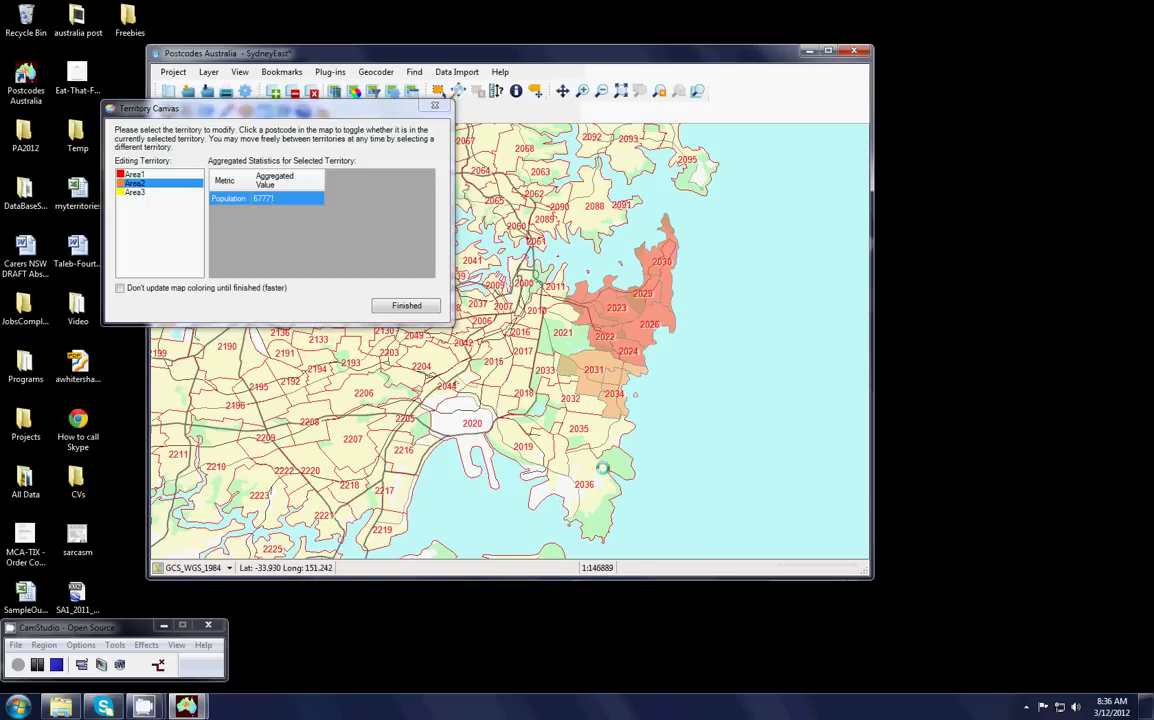
click(566, 408)
click(612, 447)
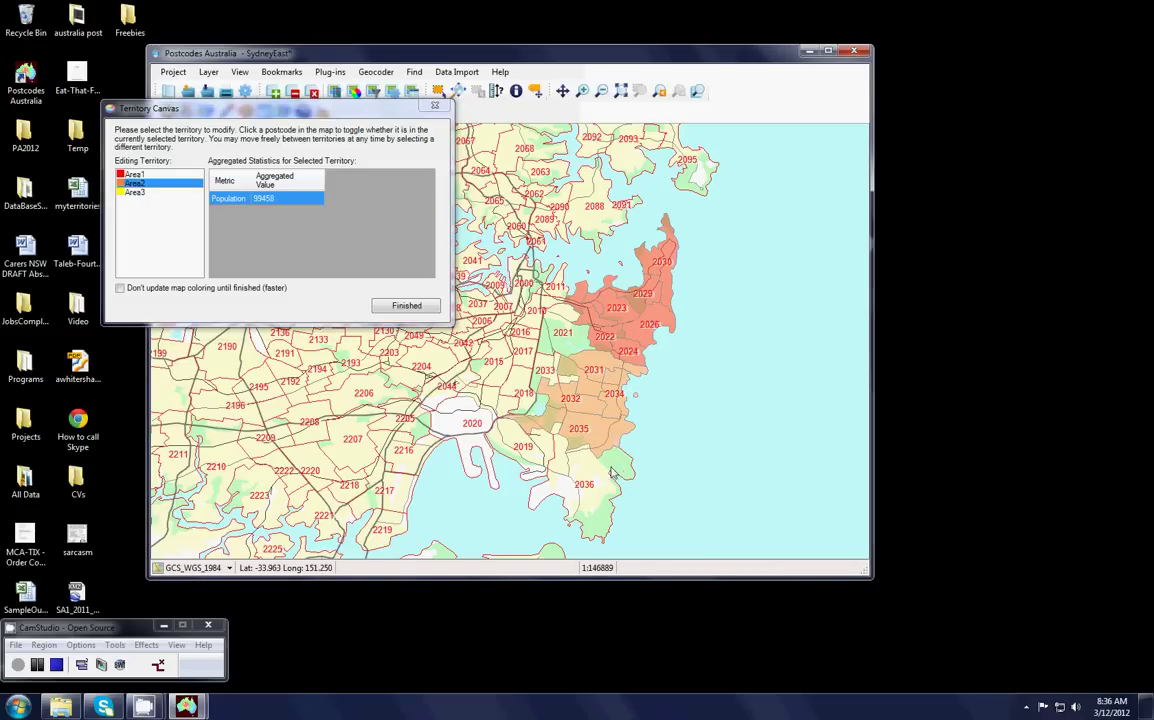
click(606, 482)
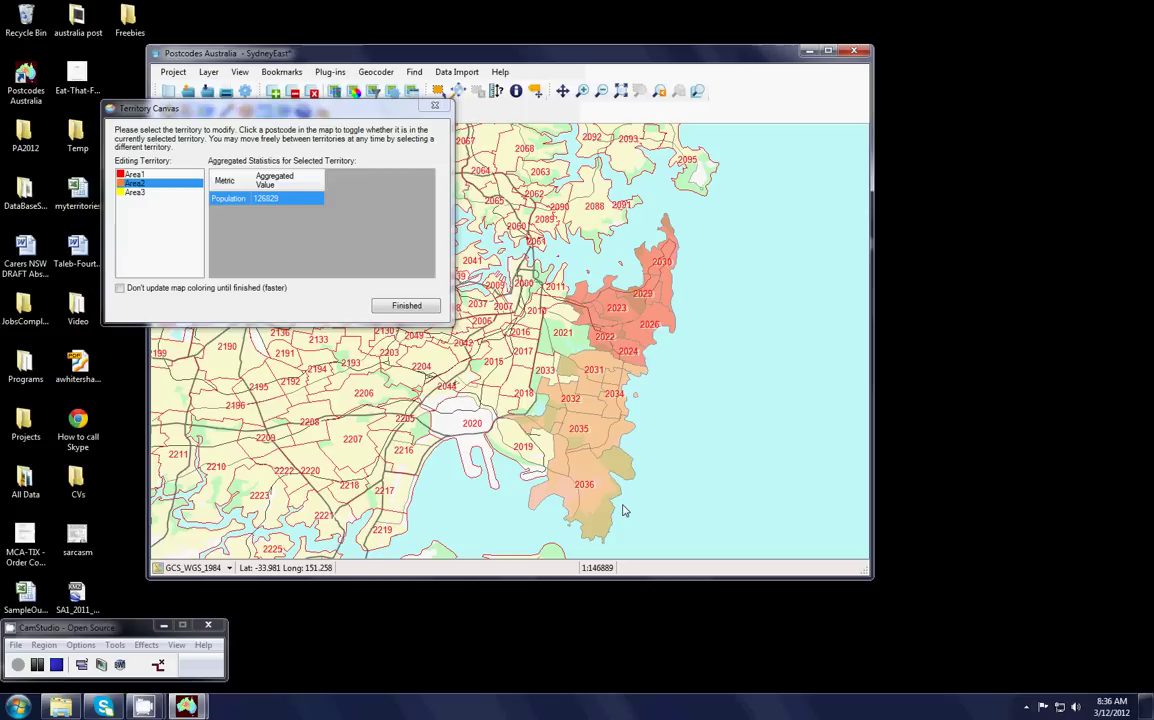
Assign postcodes 2011, 2021, 2010, 2033, 2052, 2017 and 2016 to territory Area3 and finish the territory selection
click(140, 193)
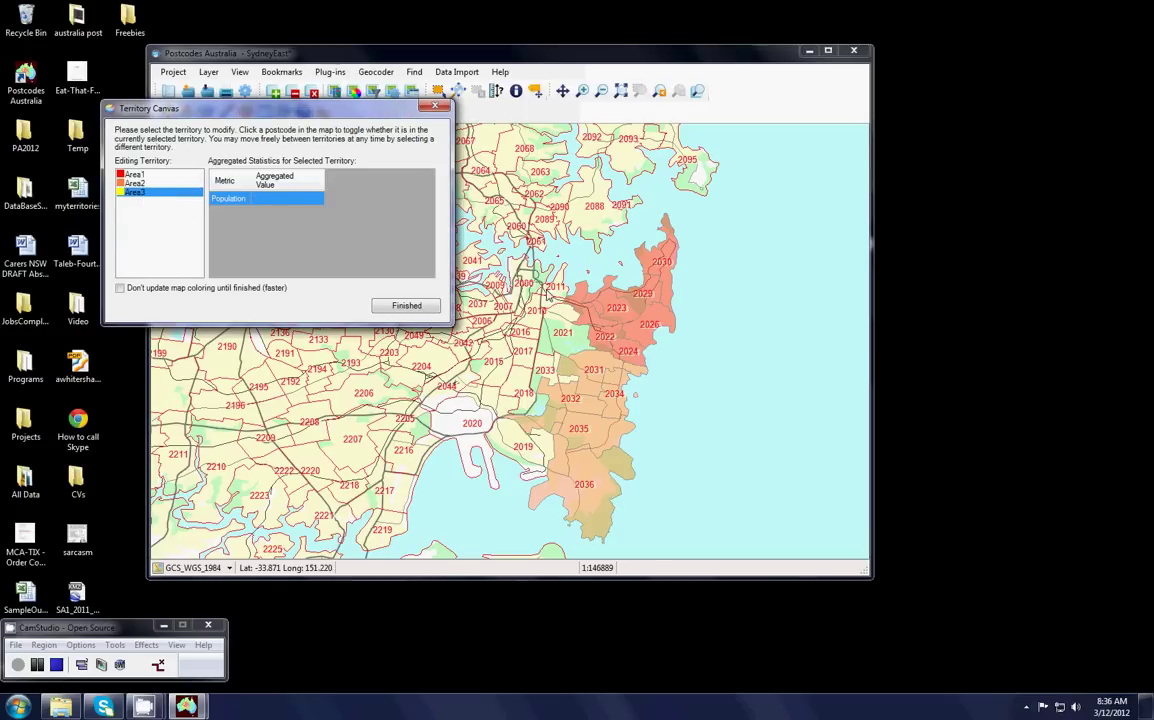
click(557, 336)
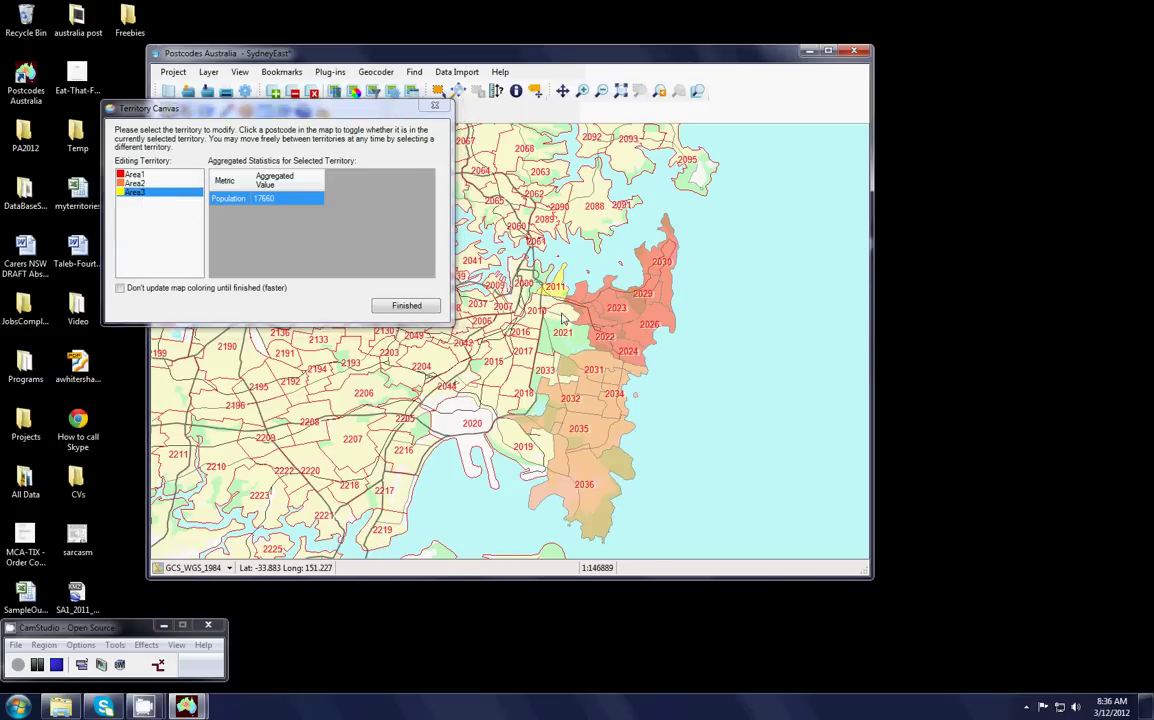
click(537, 313)
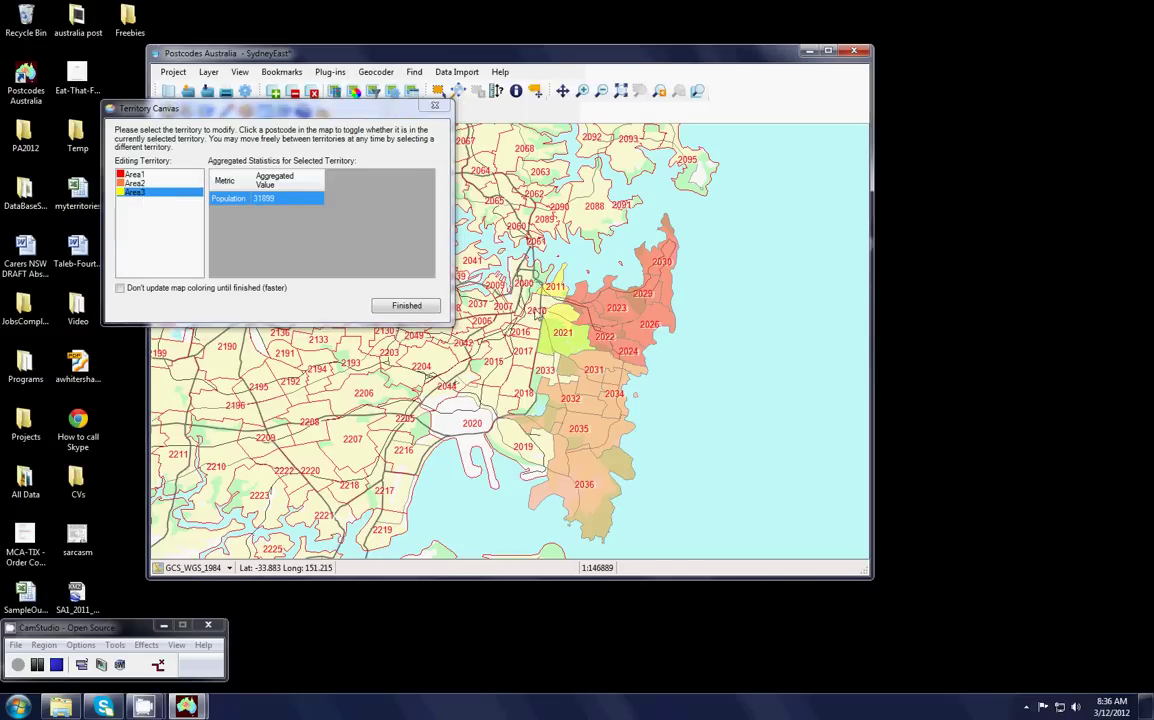
click(551, 370)
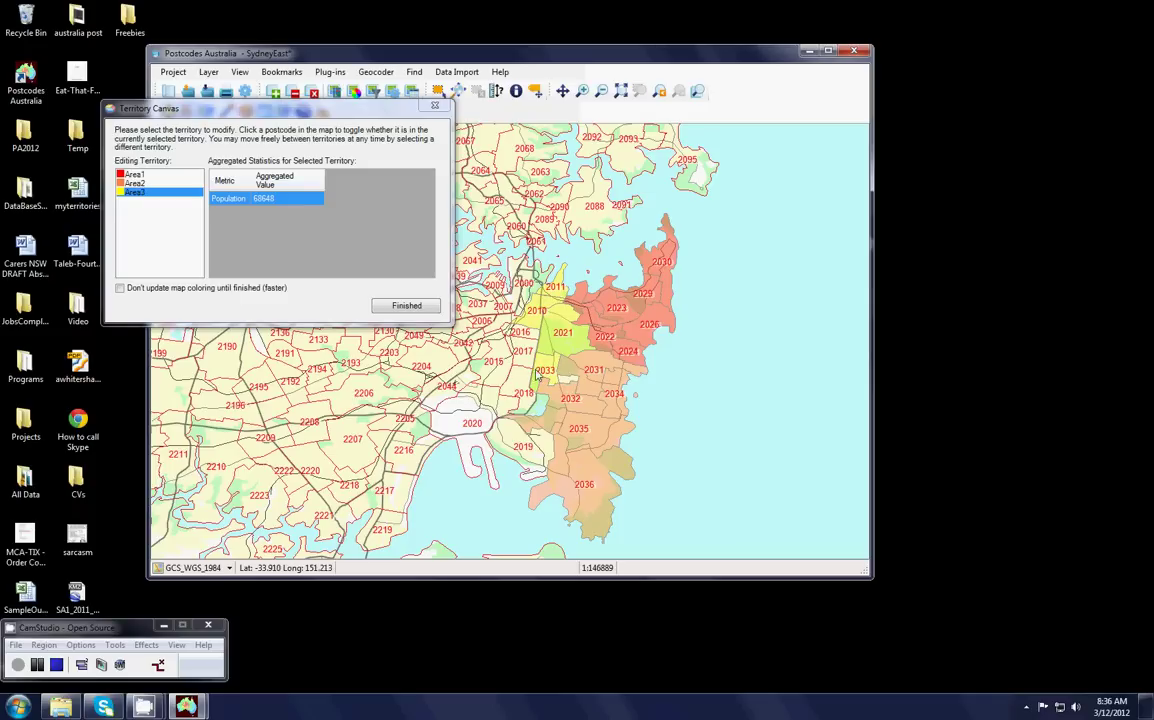
click(544, 373)
click(525, 352)
click(527, 338)
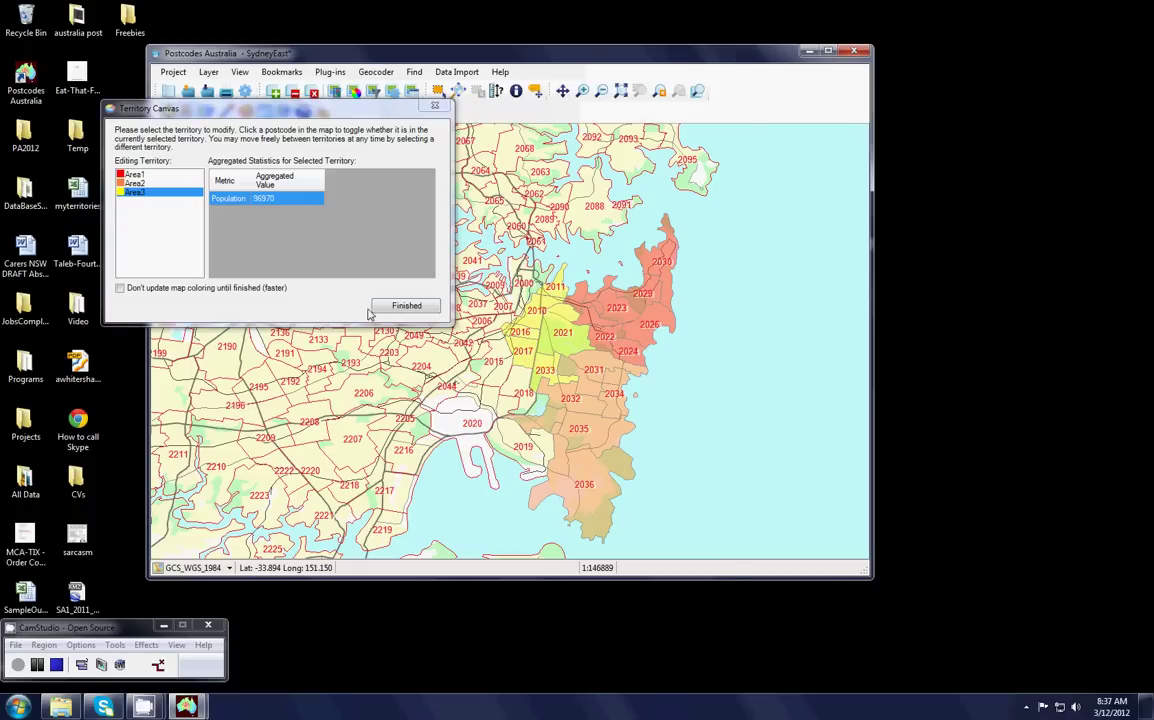
click(407, 308)
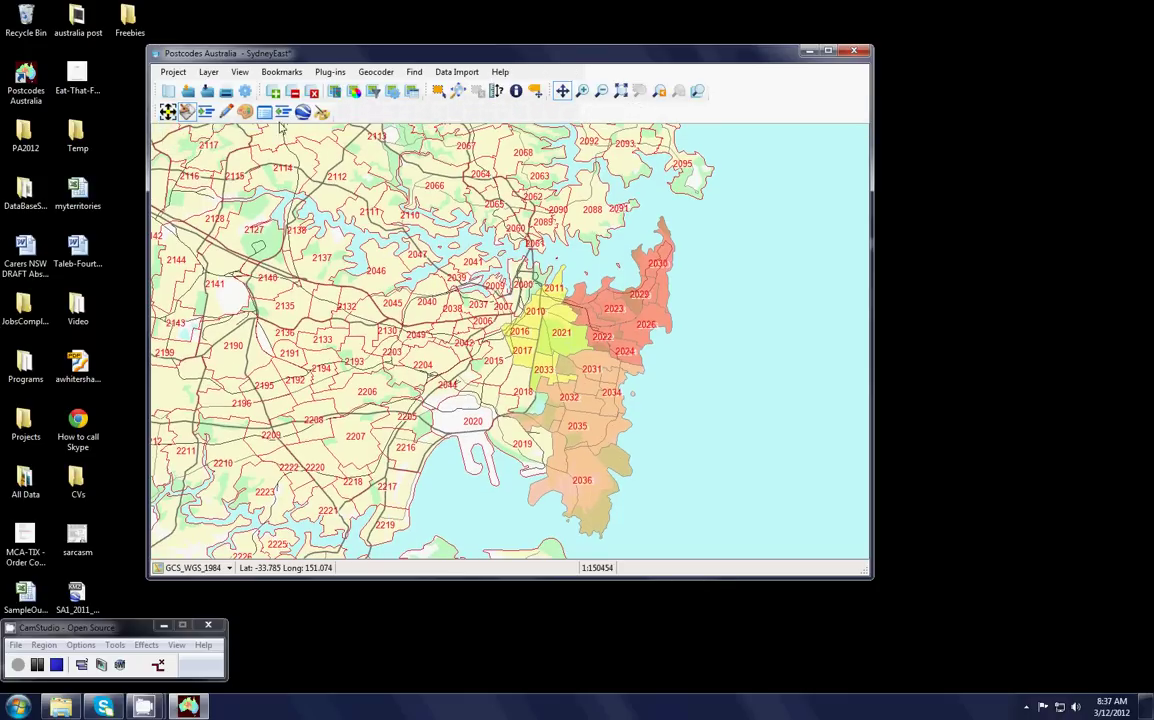
Zoom the map in on the three territories and open the list of territories with their details
click(582, 90)
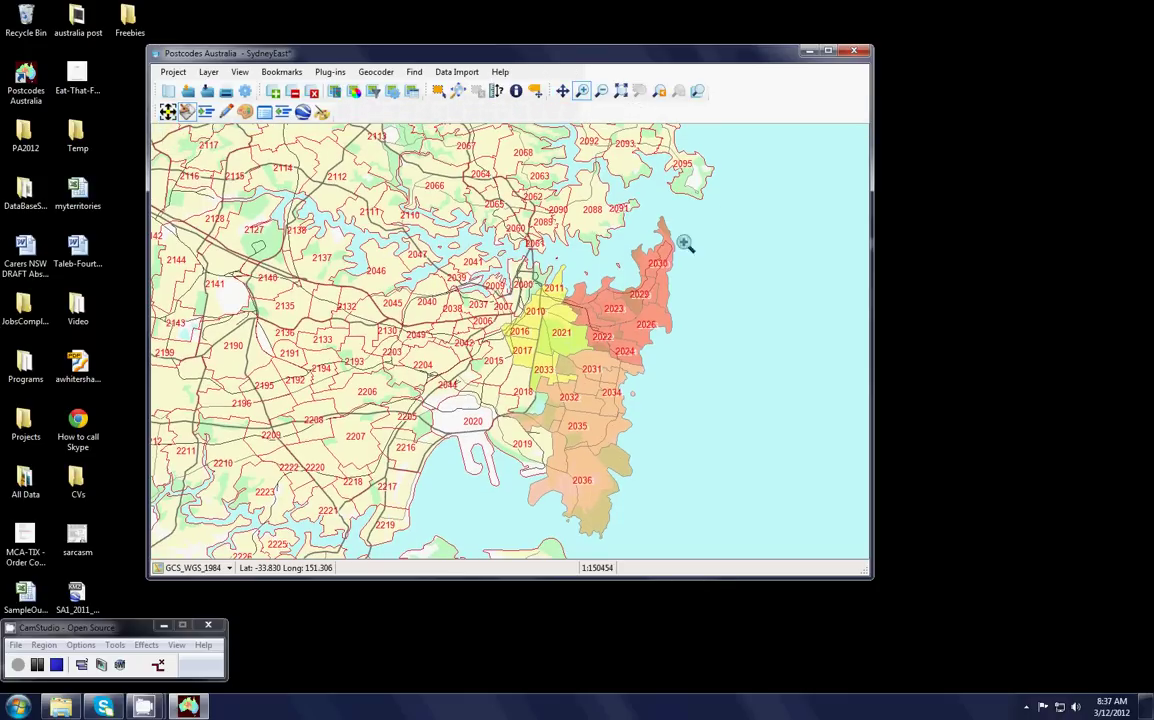
drag(710, 213, 507, 471)
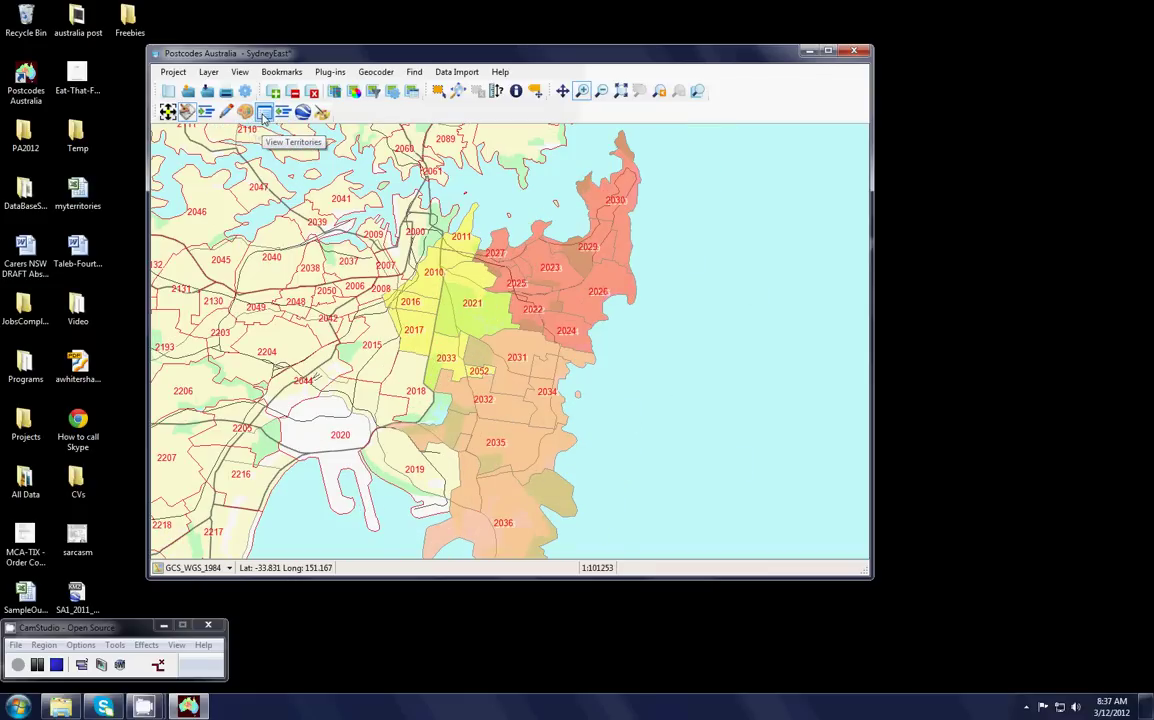
click(264, 113)
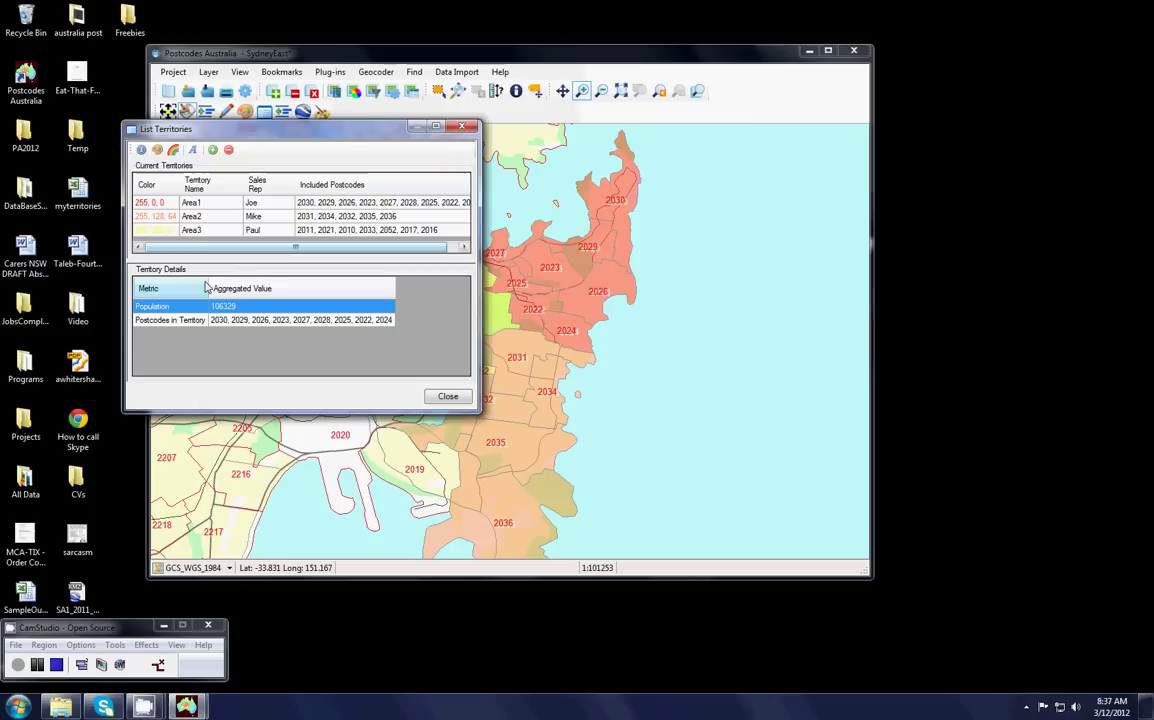
drag(255, 125, 192, 217)
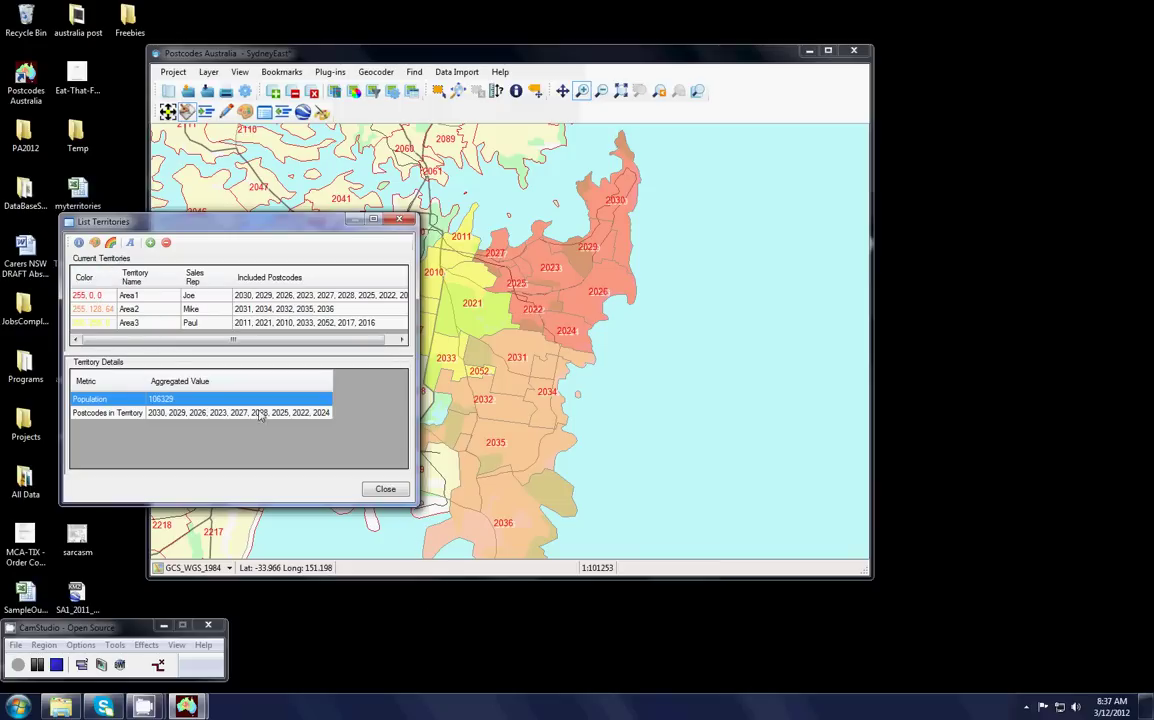
click(129, 242)
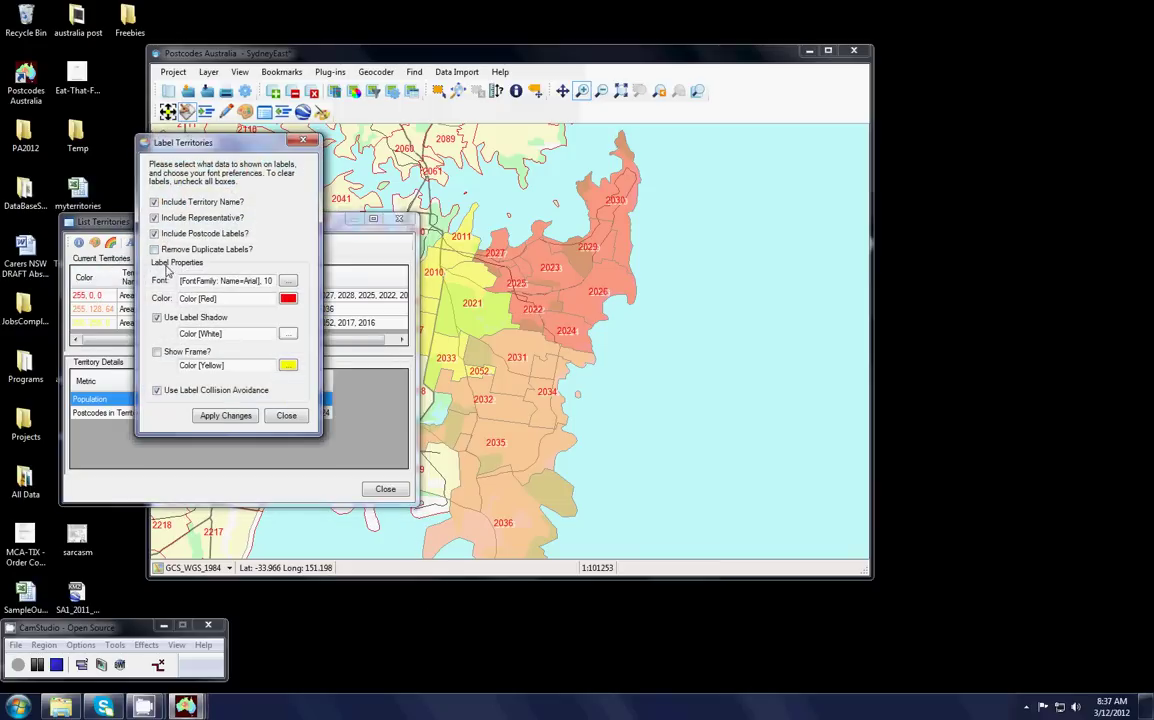
click(285, 415)
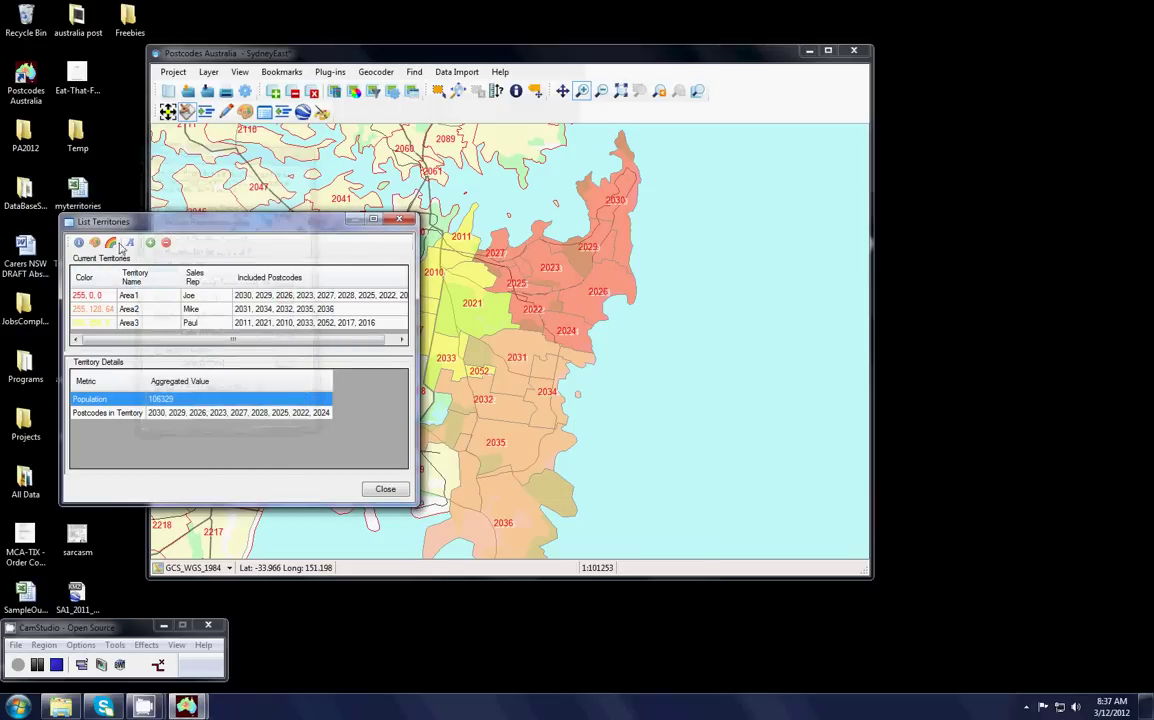
click(111, 243)
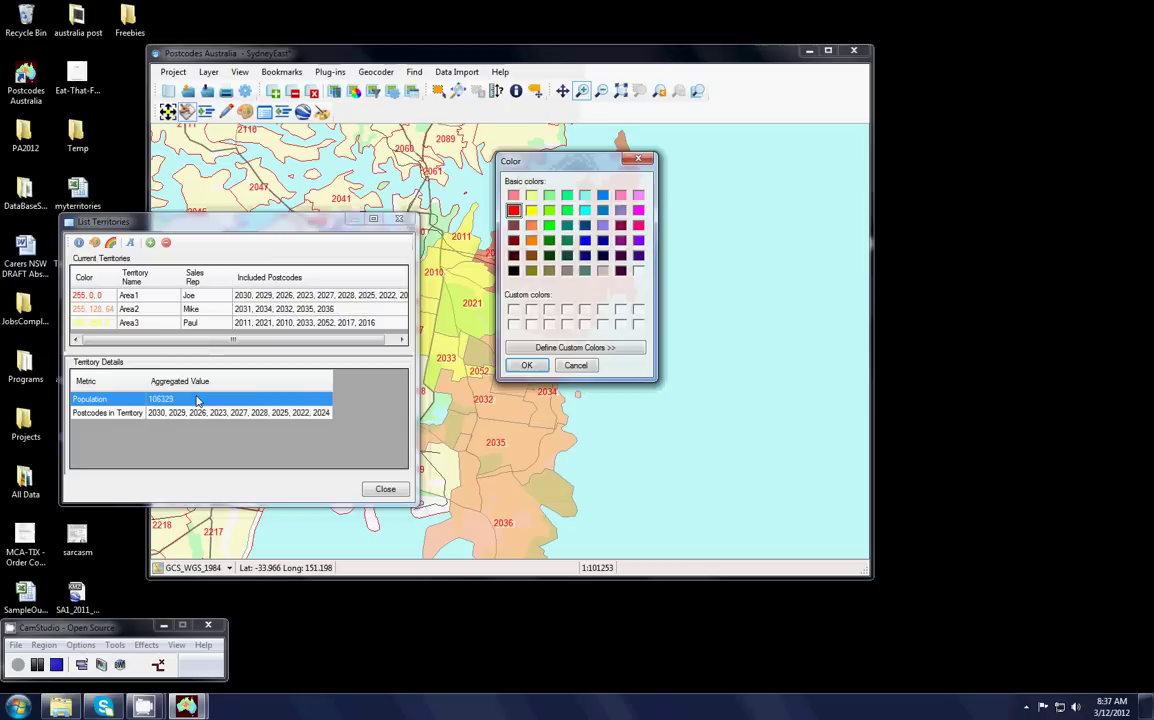
click(562, 366)
Change the colour of territory Area3 to green and move the territory list clear of the coloured areas on the map
click(86, 324)
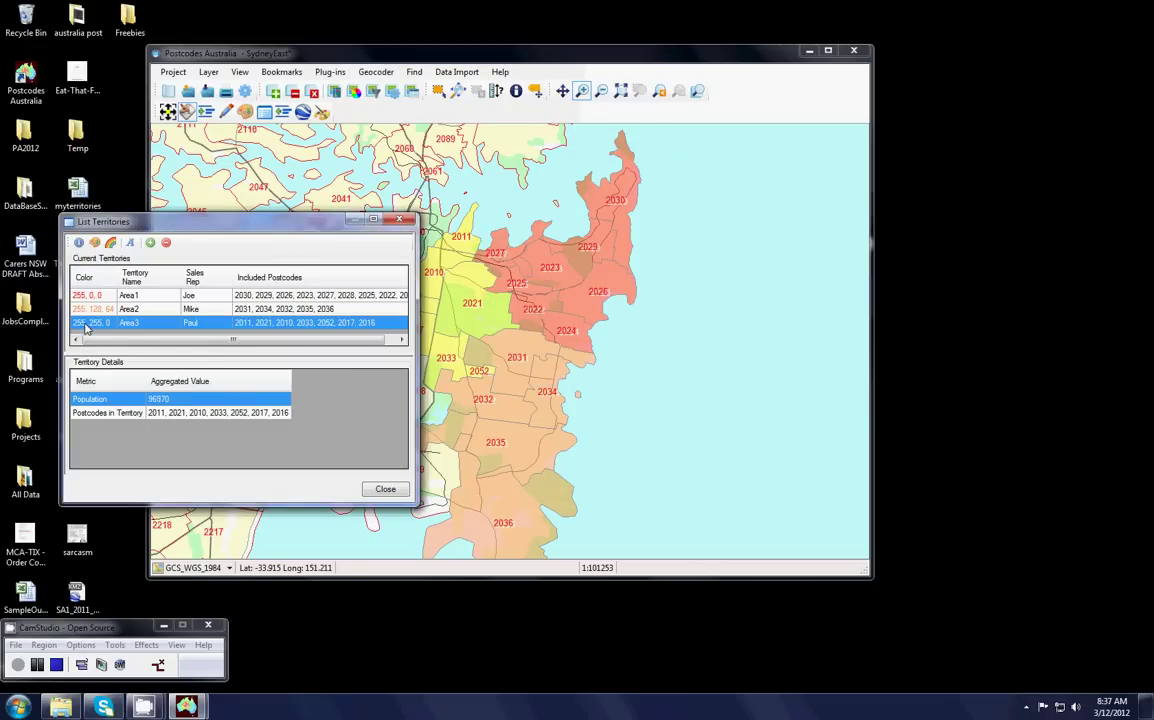
click(111, 243)
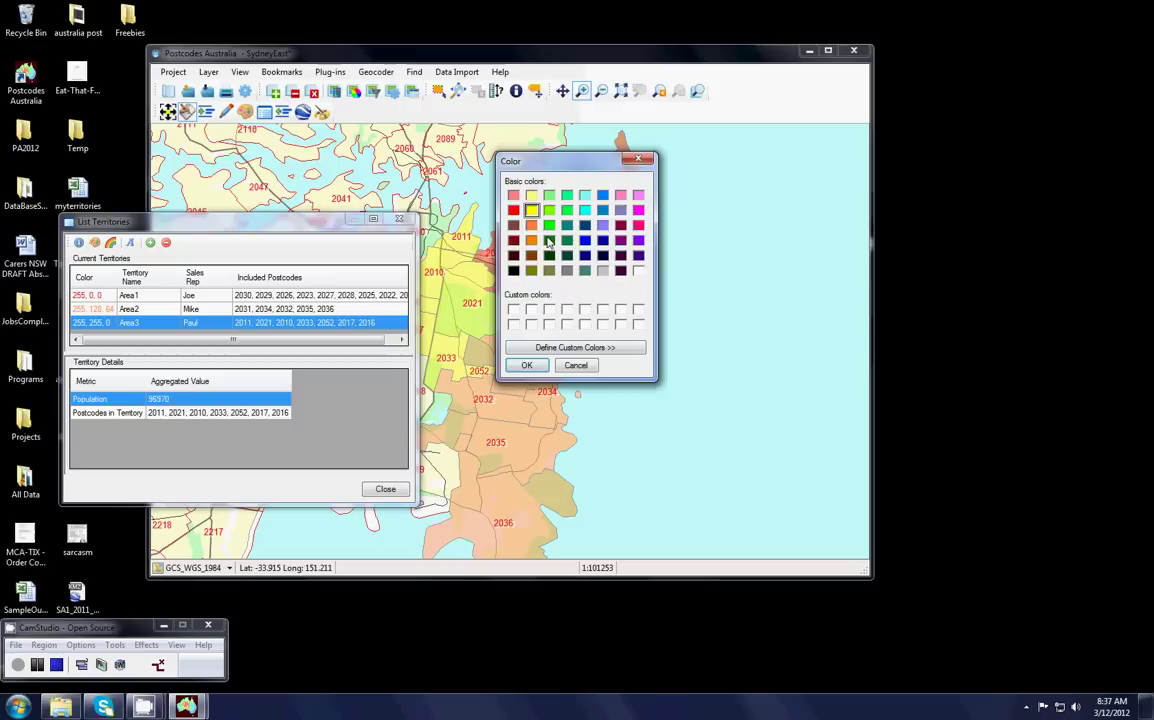
click(549, 241)
click(527, 364)
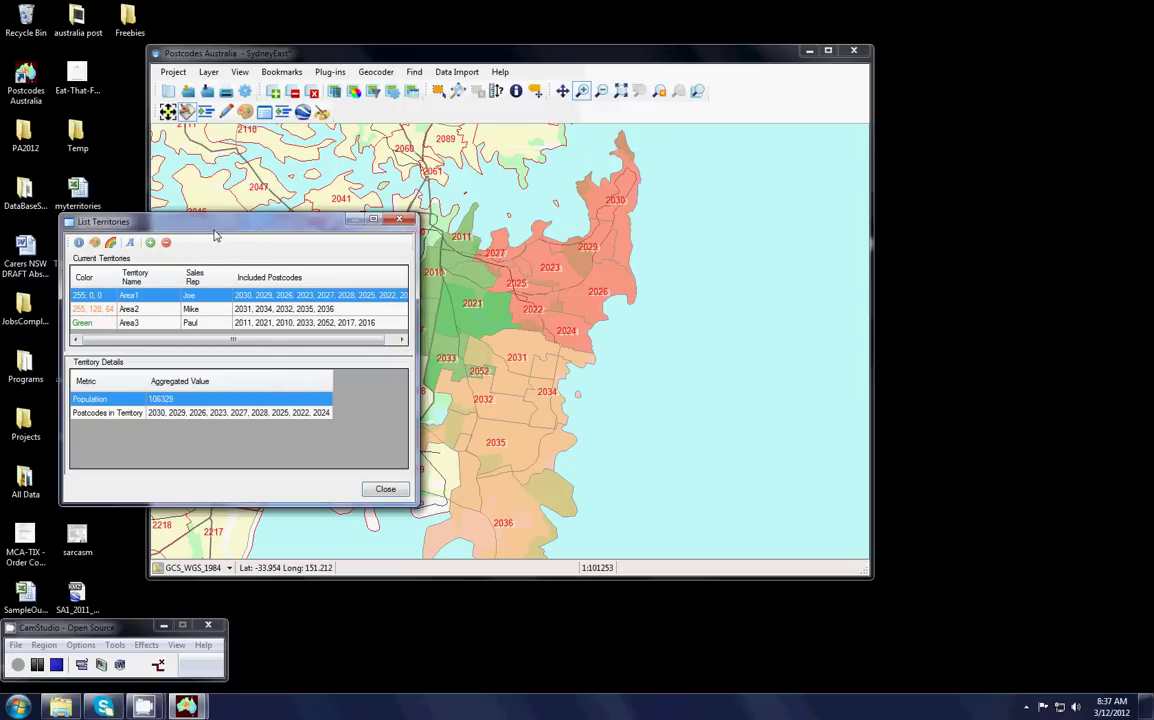
drag(214, 224, 781, 329)
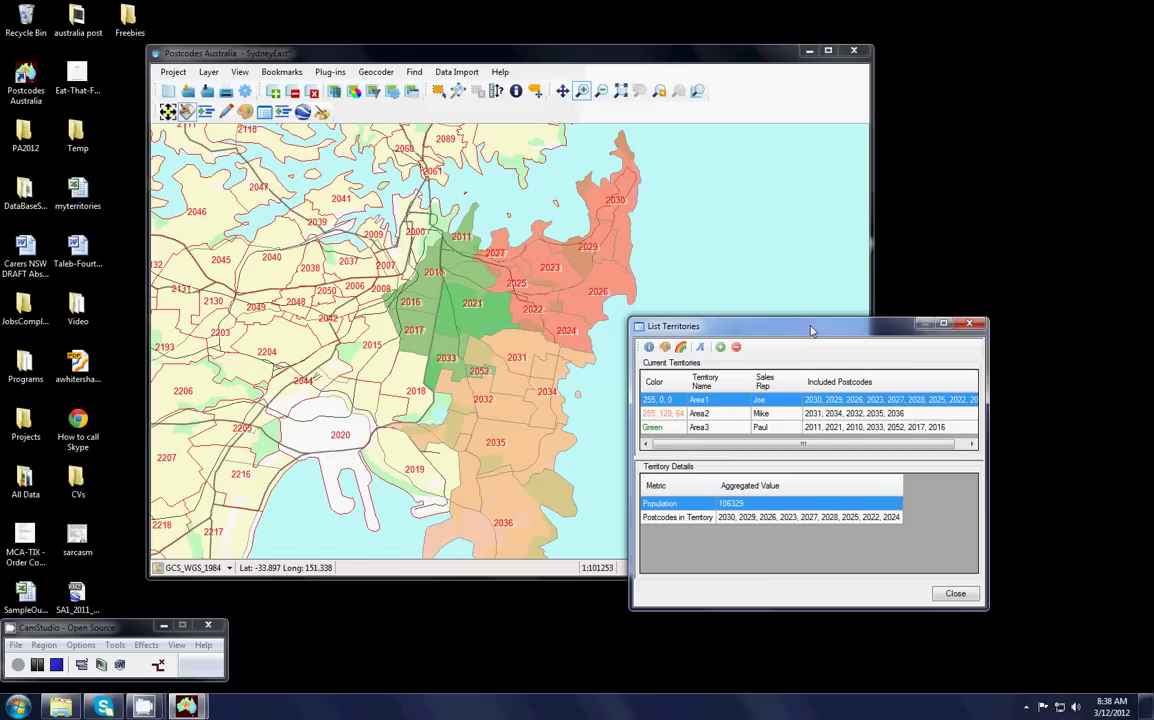
drag(812, 330, 820, 278)
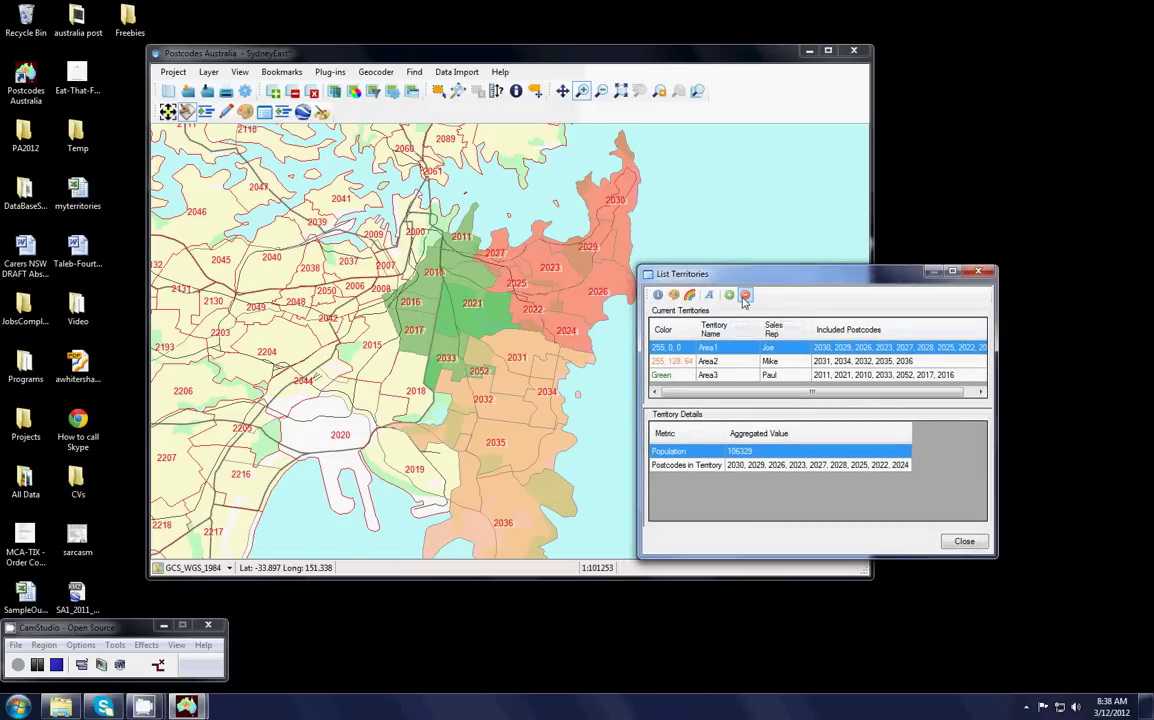
Add a fourth territory named Area4, assign it to its sales representative, and proceed to adding postcodes
click(730, 296)
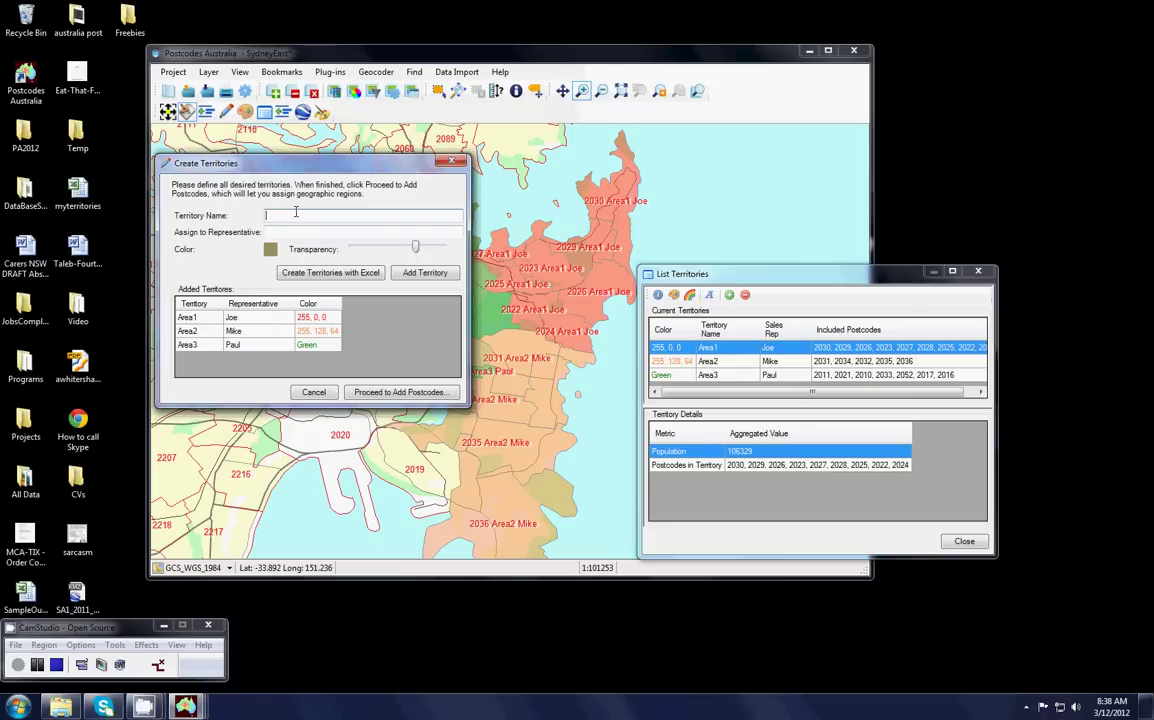
text(Area4)
text(4)
text(Nick)
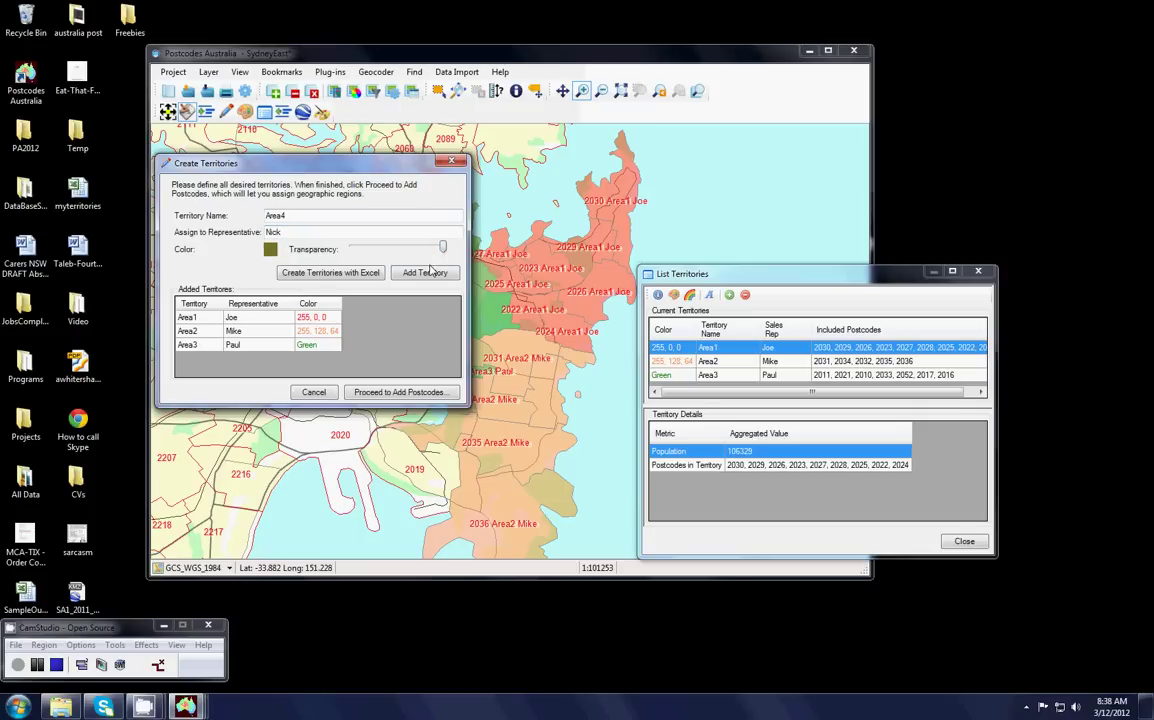
key(Return)
click(389, 392)
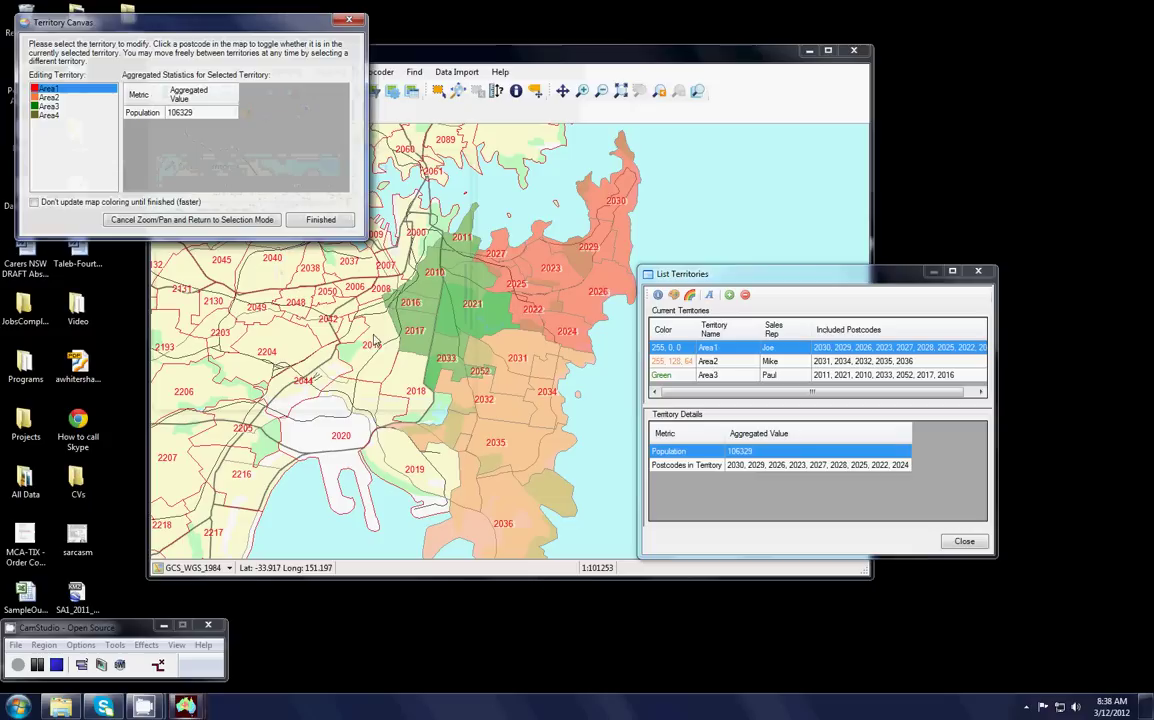
Assign postcodes 2000, 2006, 2007, 2008, 2009, 2015, 2037, 2042 and 2043 to territory Area4, finish the selection and close the territory list
click(50, 116)
click(374, 207)
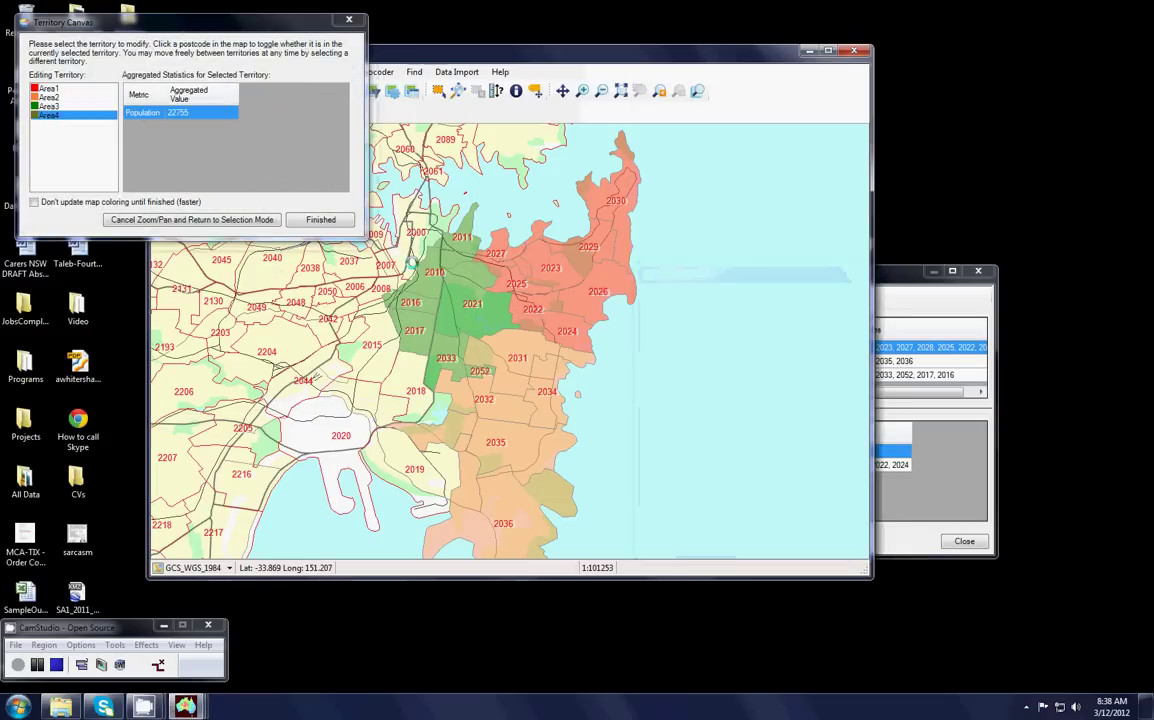
click(350, 258)
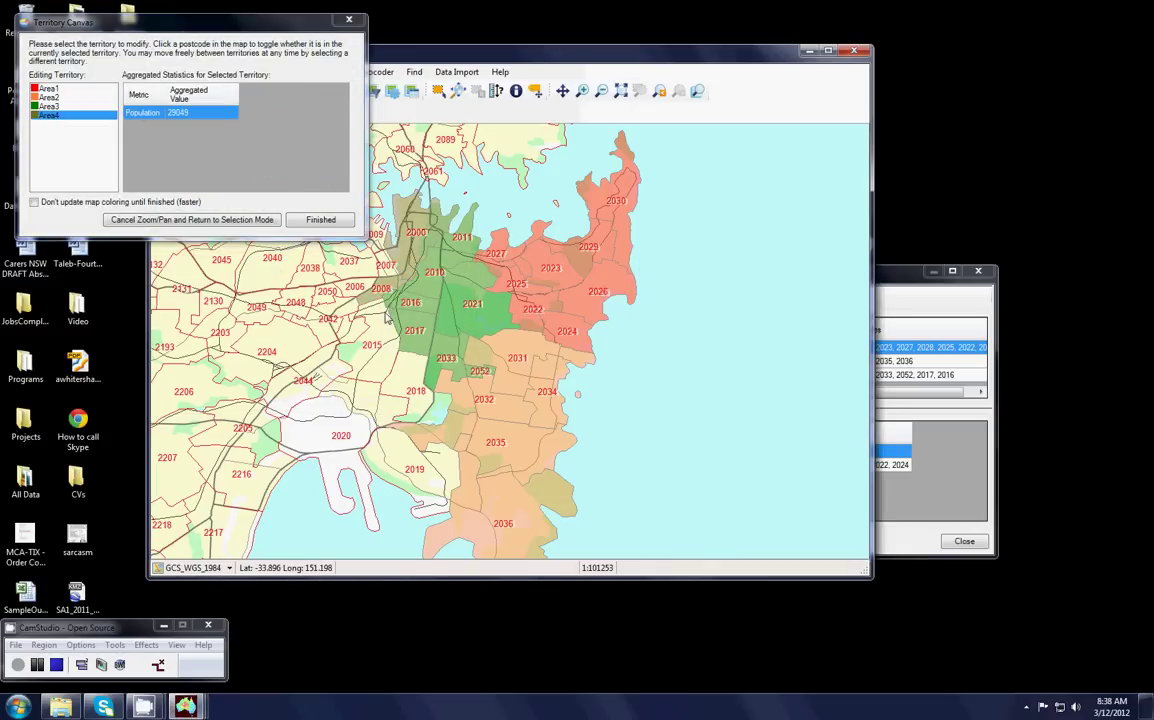
click(378, 275)
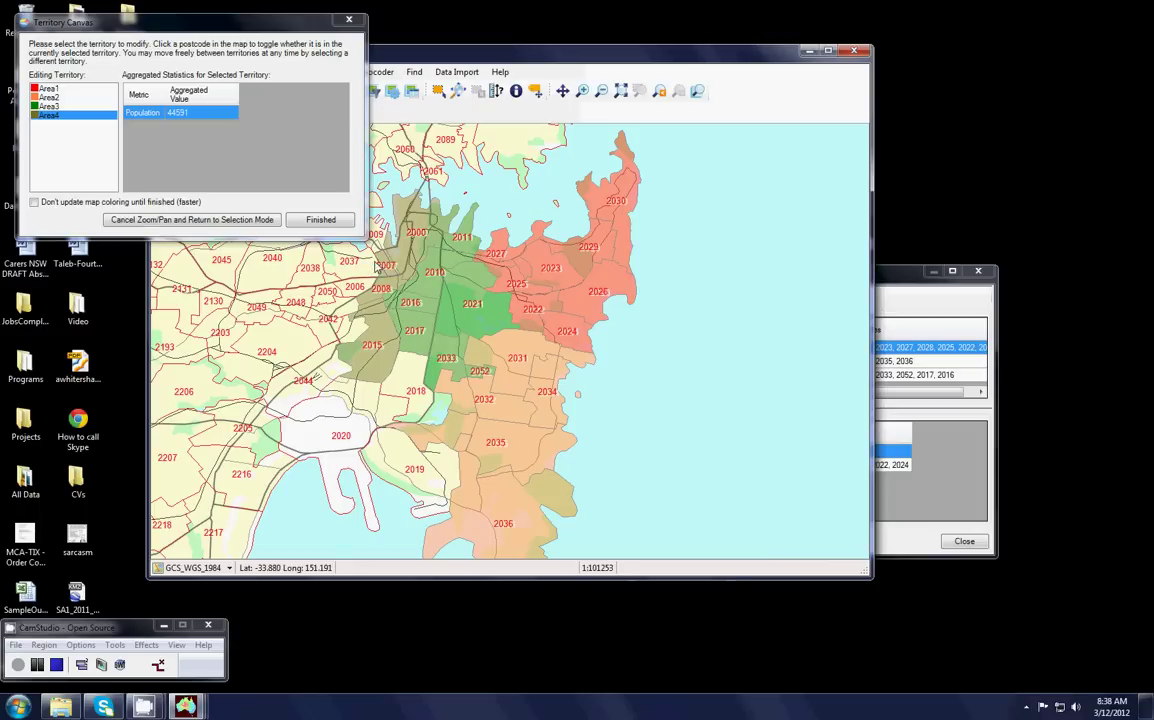
click(370, 355)
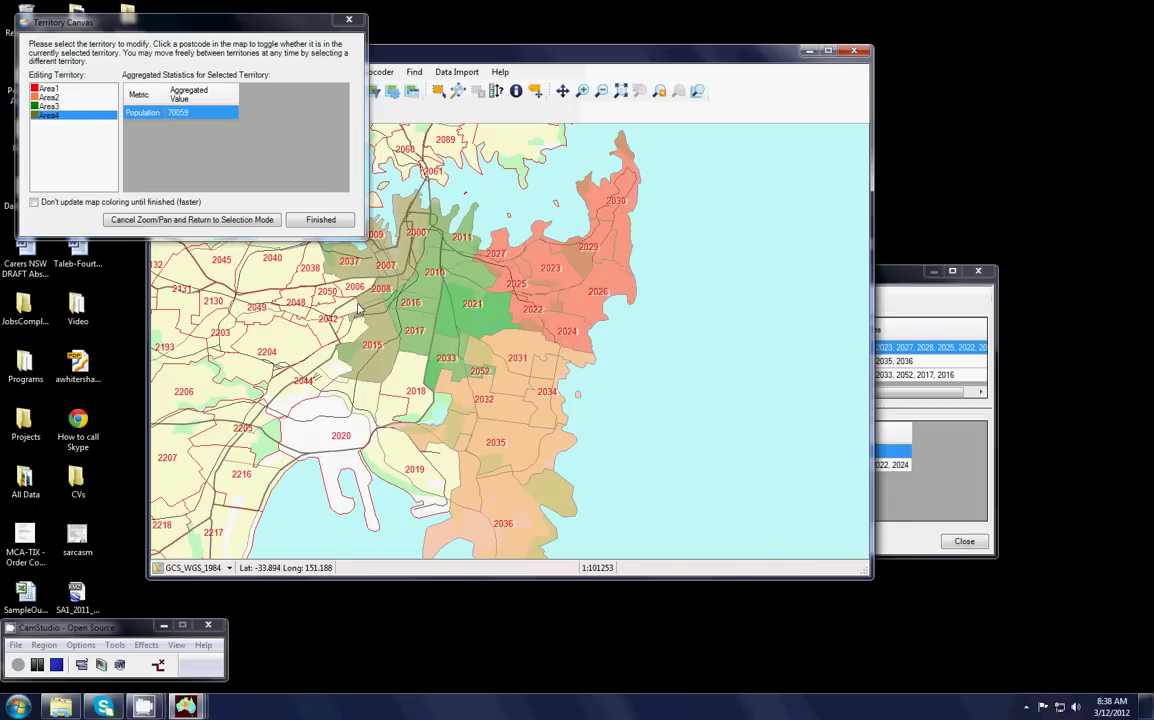
click(318, 304)
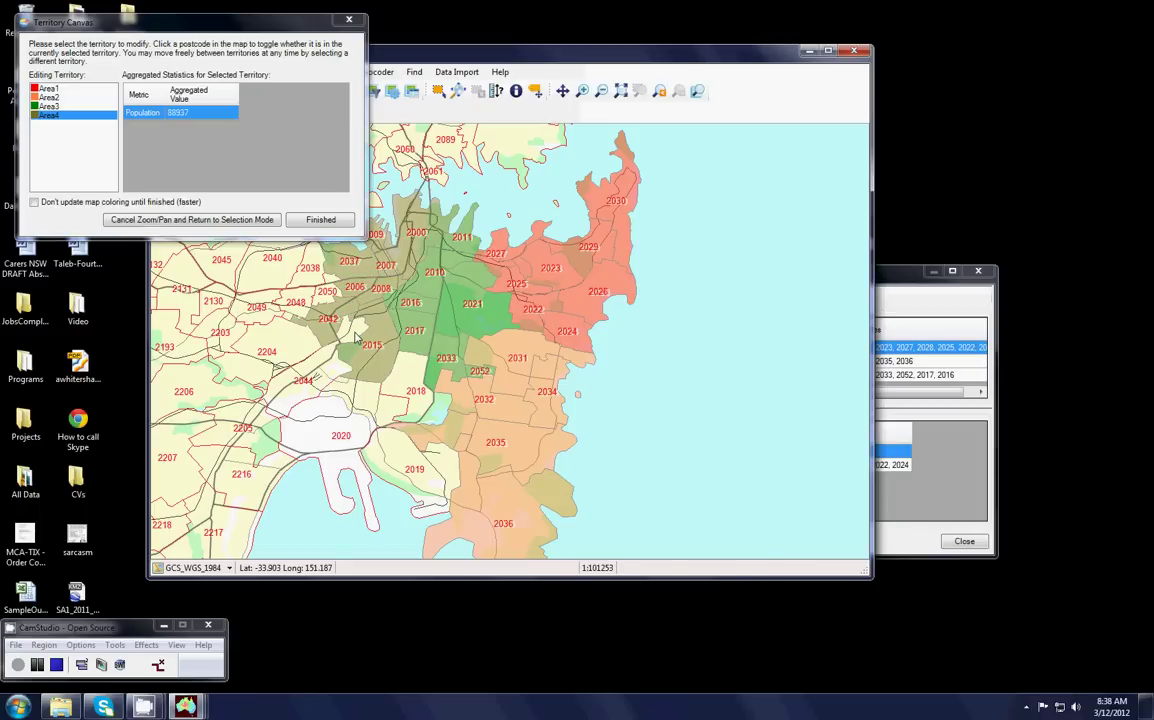
click(320, 220)
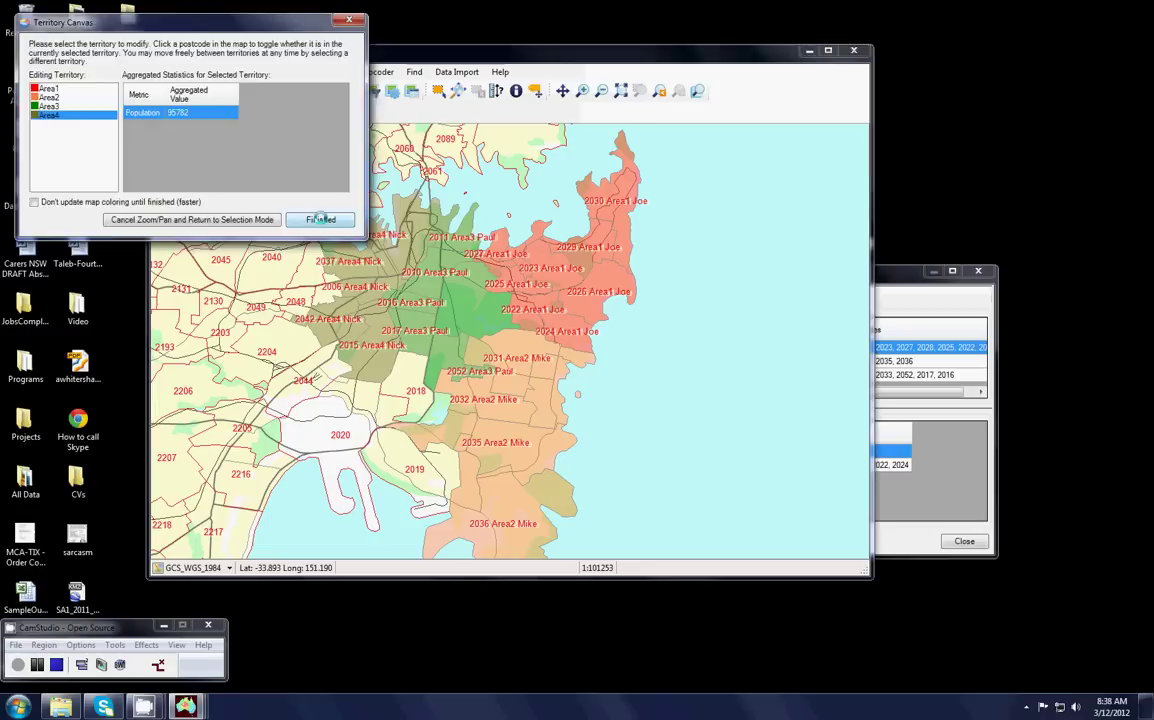
click(920, 287)
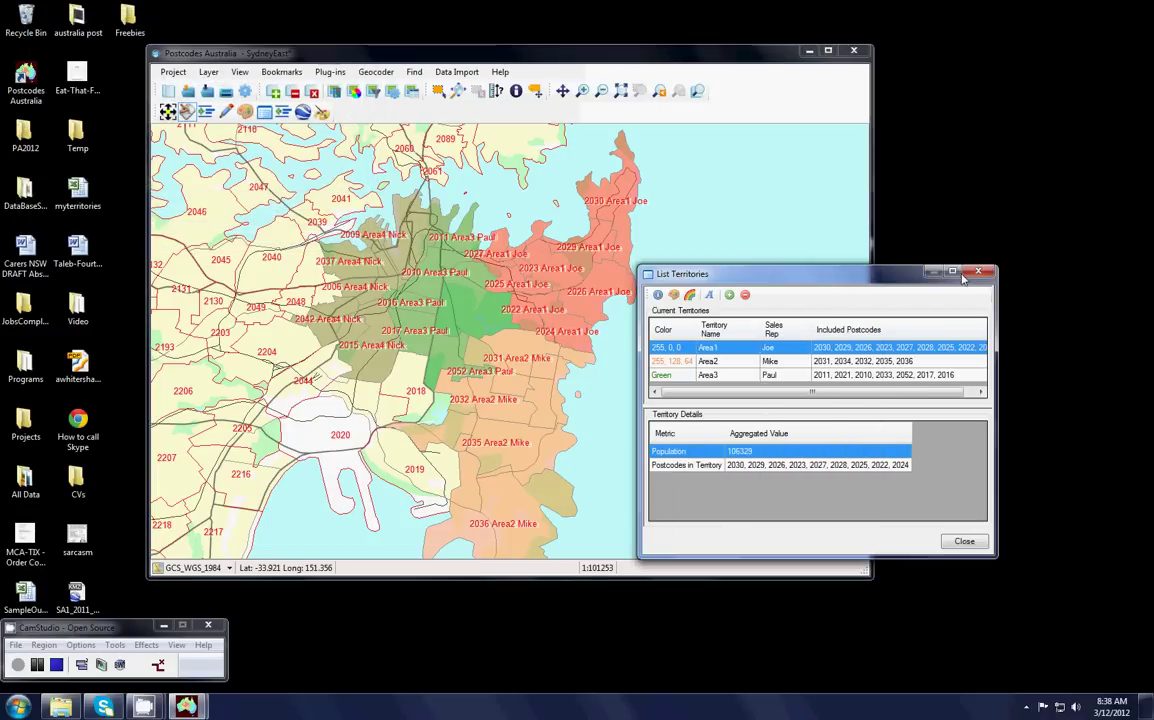
key(alt+F4)
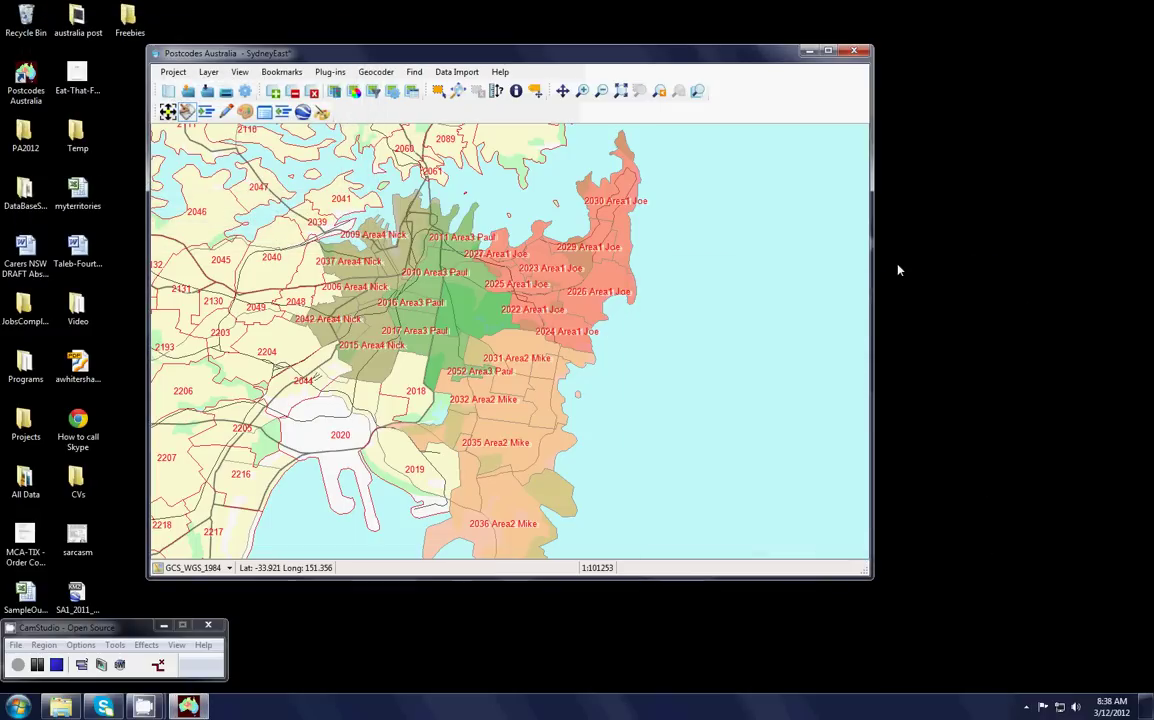
Export the territory data to an Excel file named Sydney on the Desktop, keeping the sheet names Output_Postcodes and Output_Summary
click(284, 115)
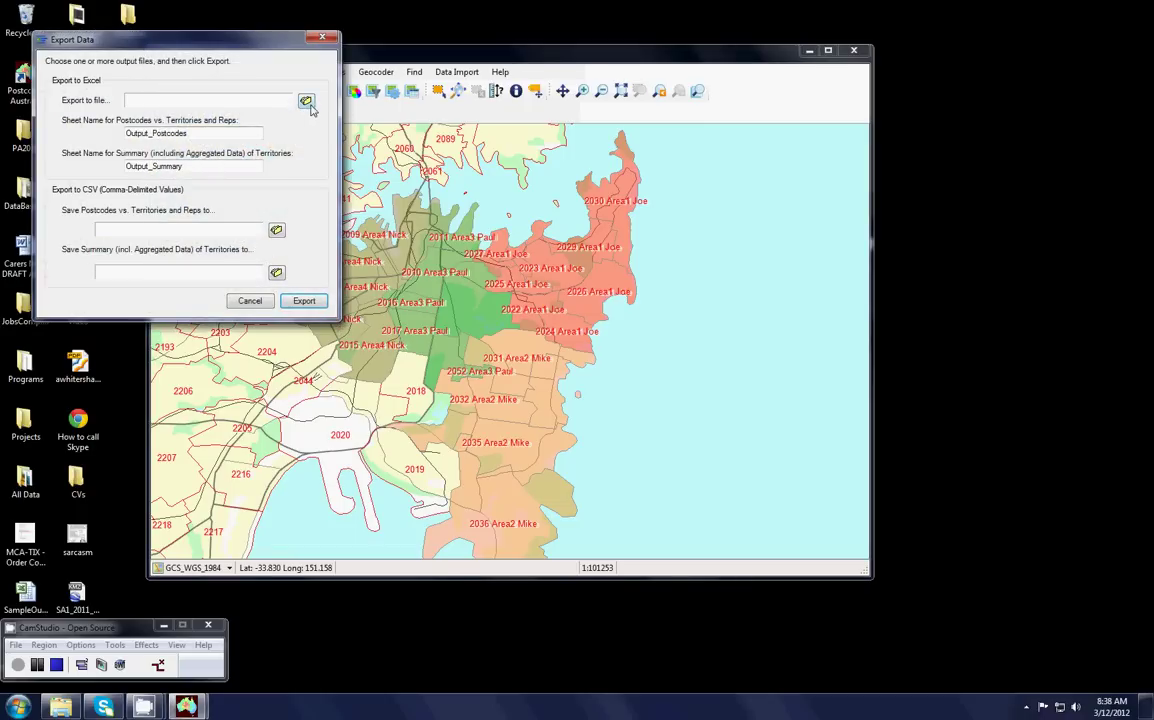
click(306, 102)
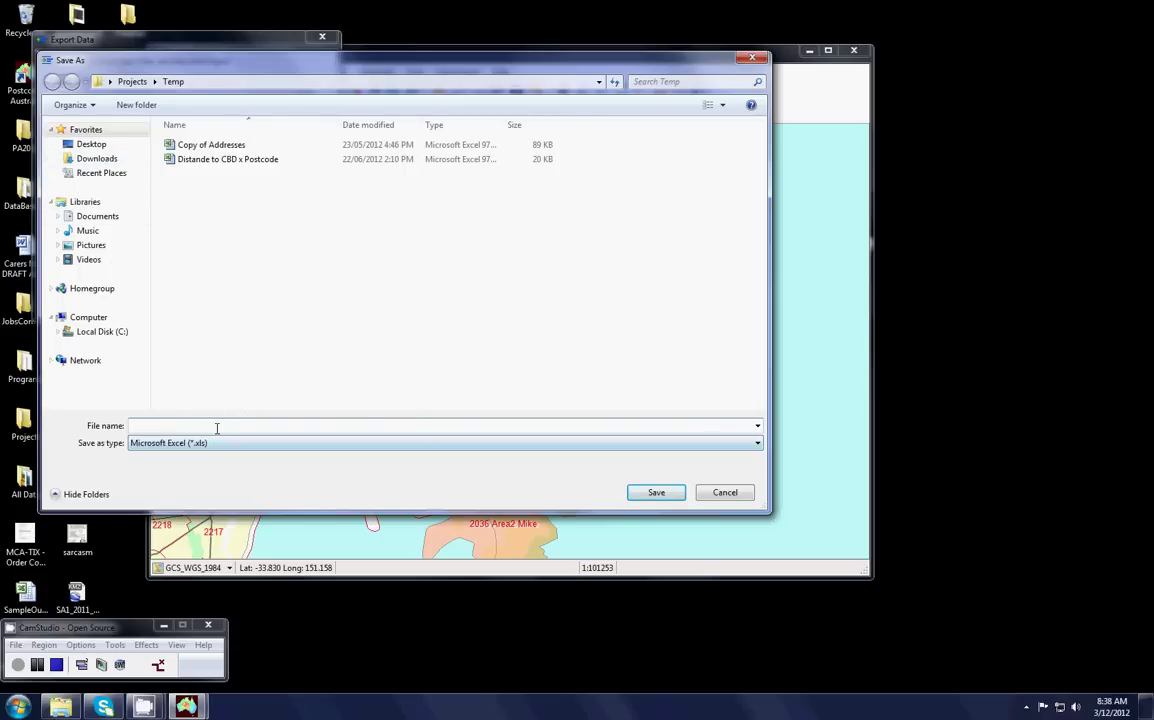
click(91, 145)
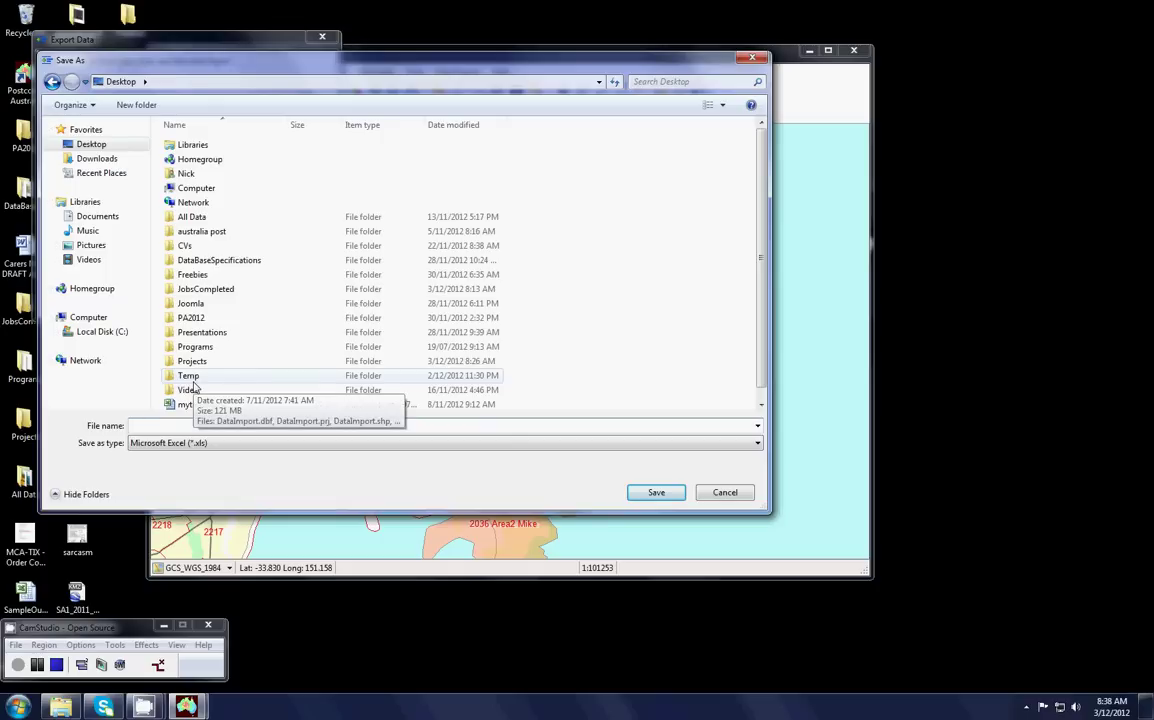
text(Sydney)
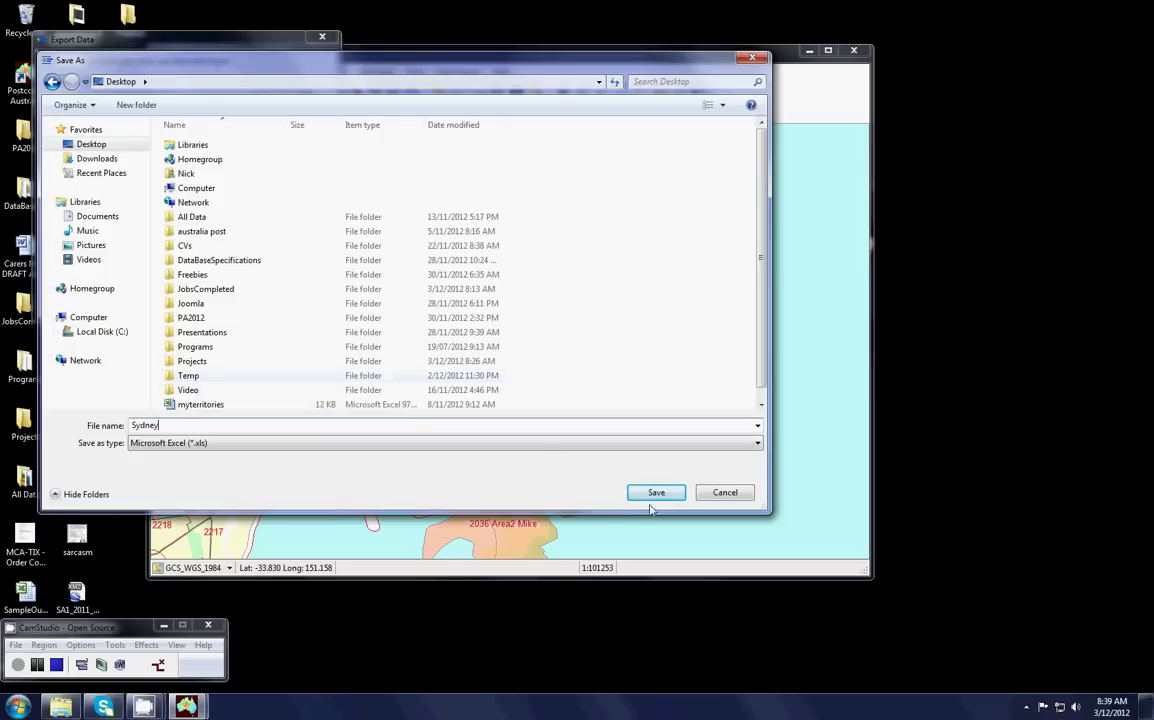
click(656, 492)
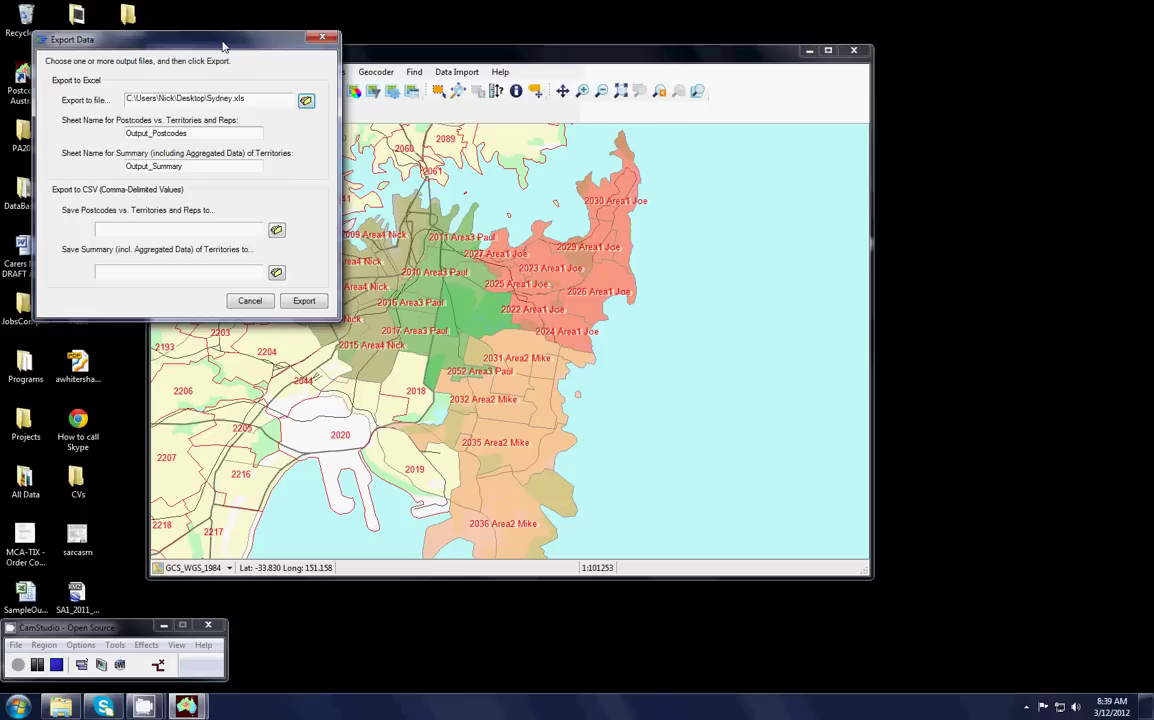
drag(201, 39, 476, 186)
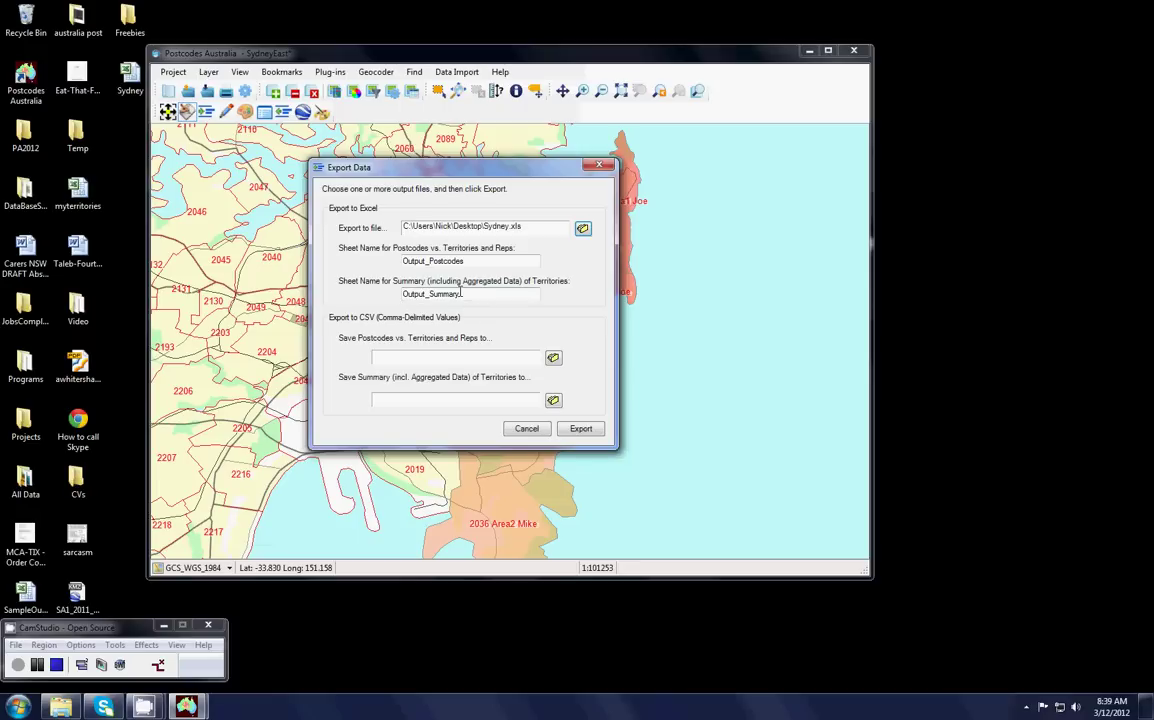
click(578, 429)
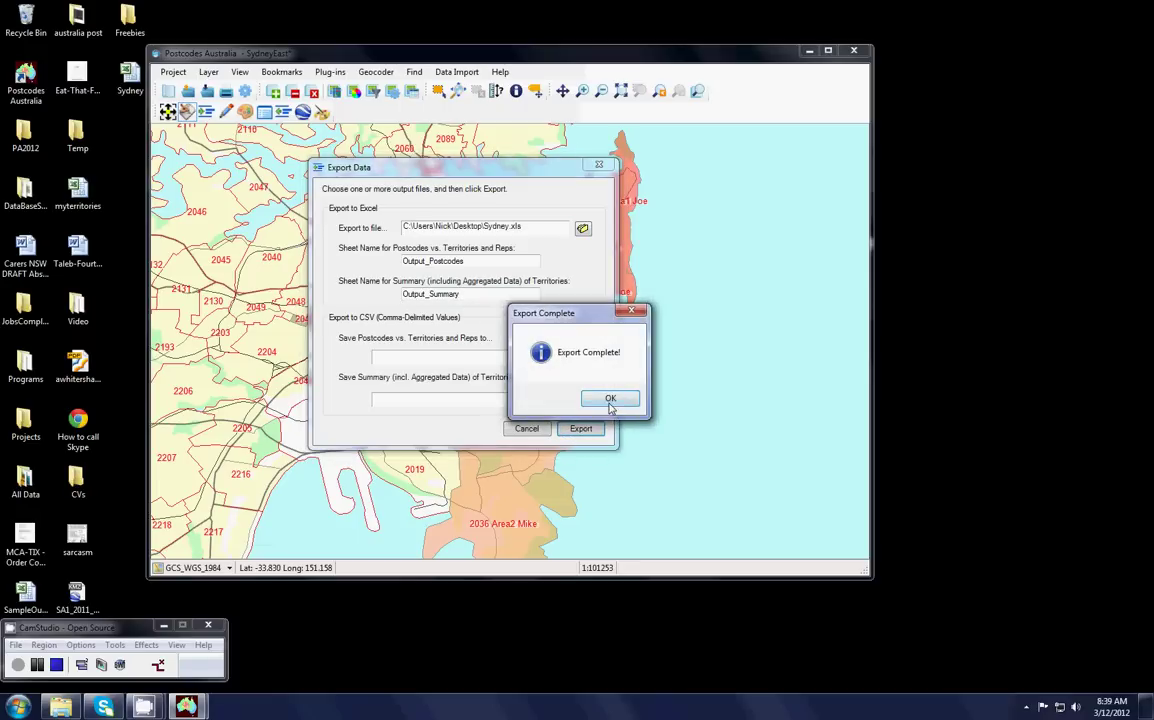
click(676, 399)
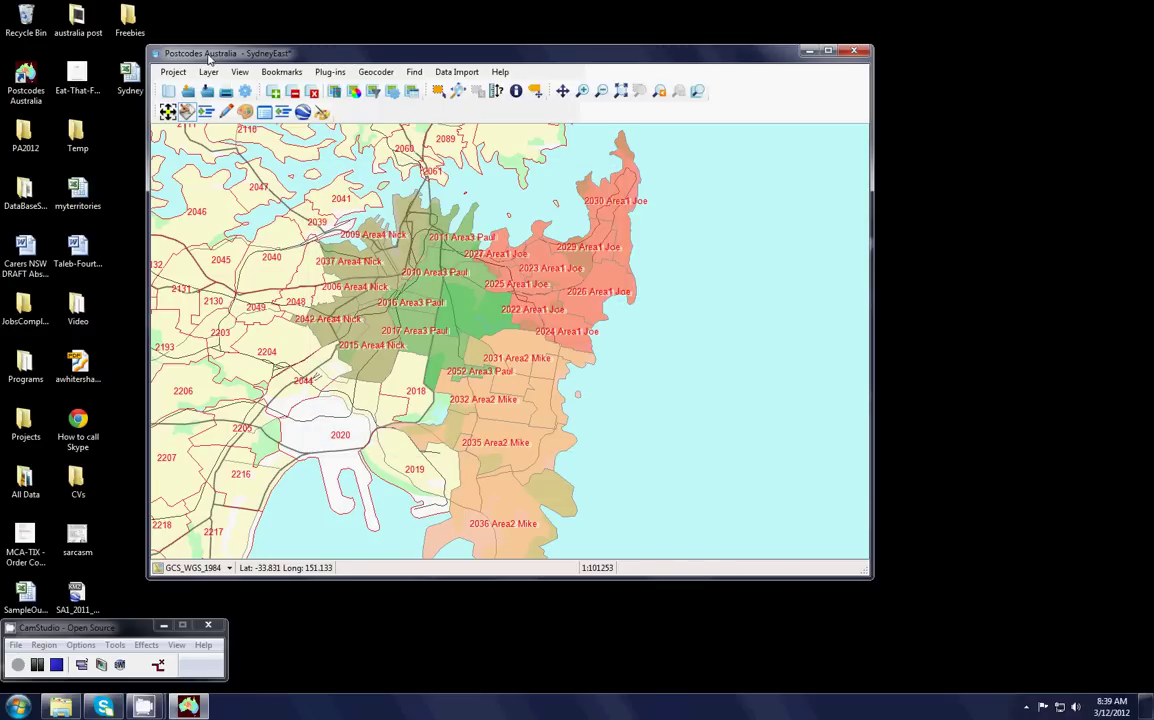
Open the exported Sydney workbook in Excel, examine the Output_Summary and Output_Postcodes sheets, and close it
double_click(143, 73)
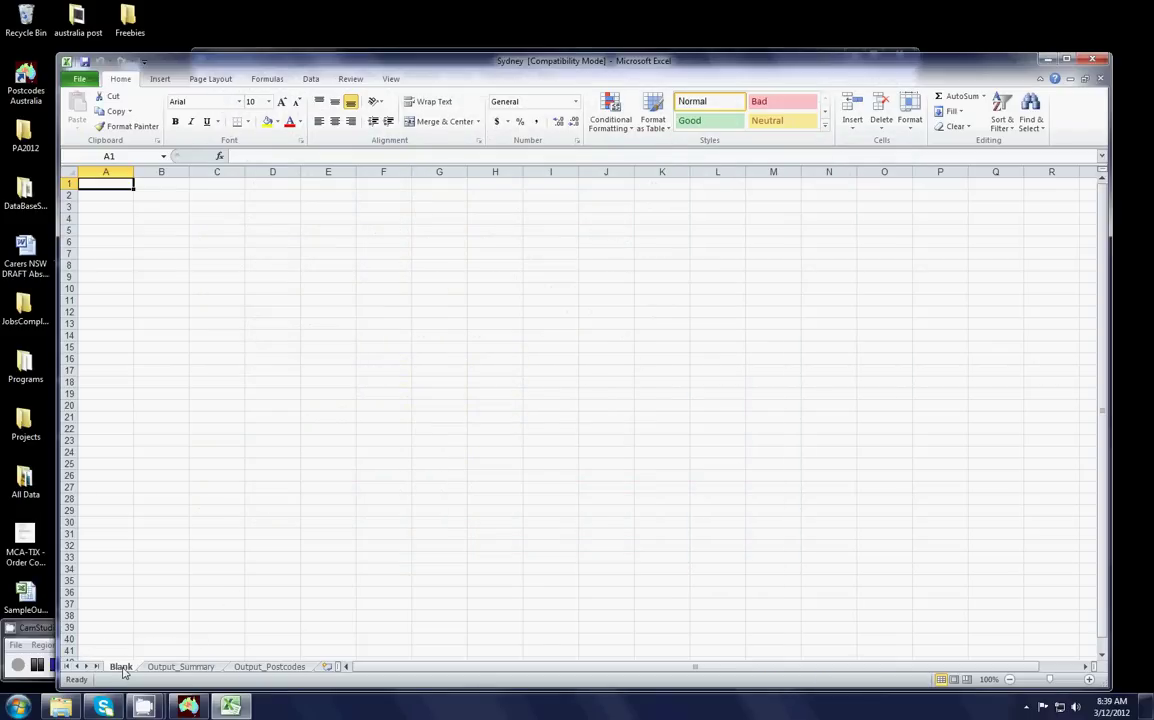
click(156, 667)
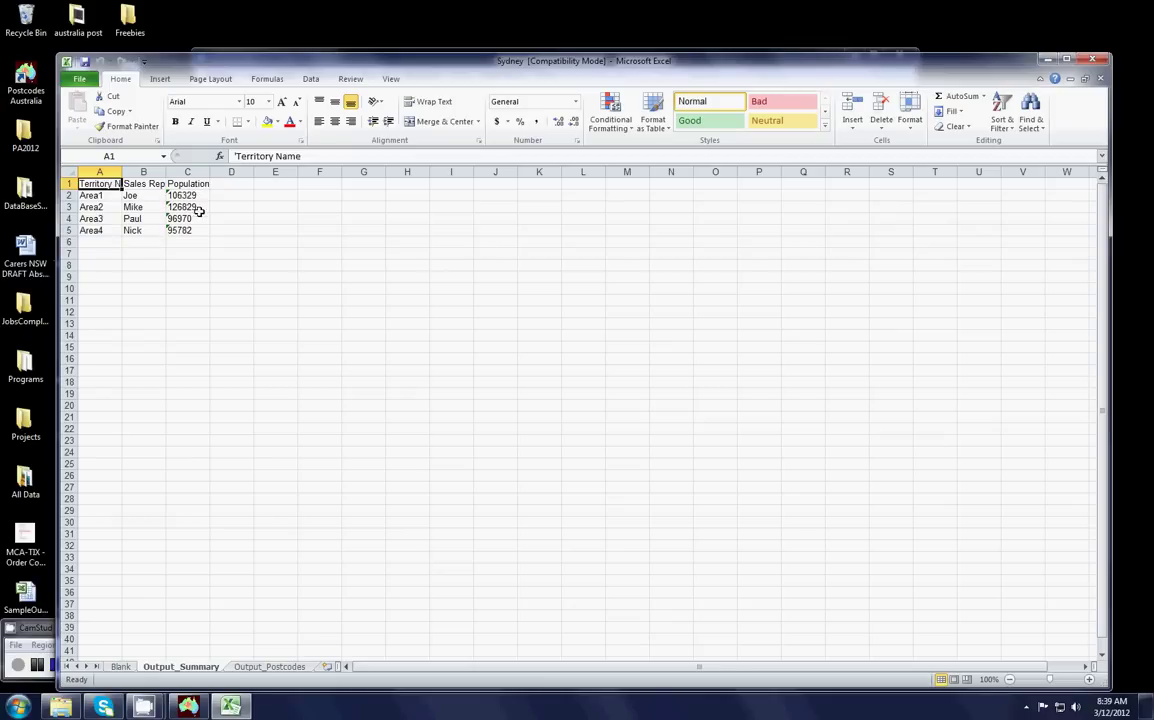
click(291, 667)
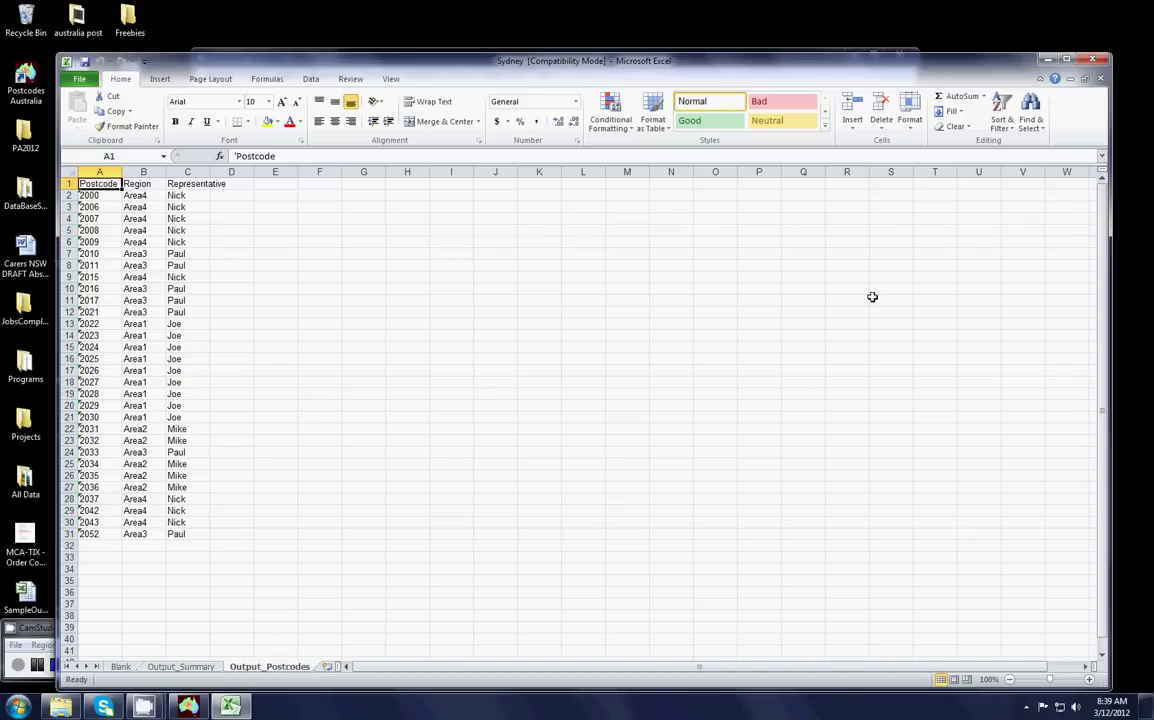
click(1092, 59)
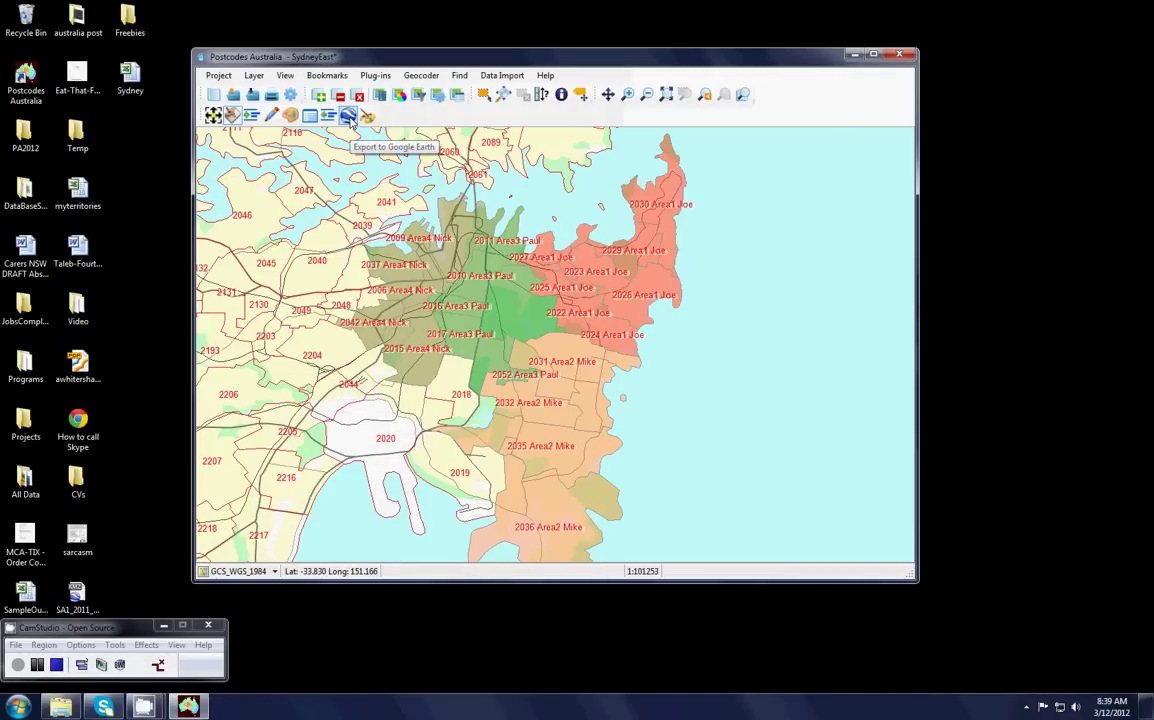
Export the postcodes and territories to Google Earth as a KML file named Temp on the Desktop
click(349, 117)
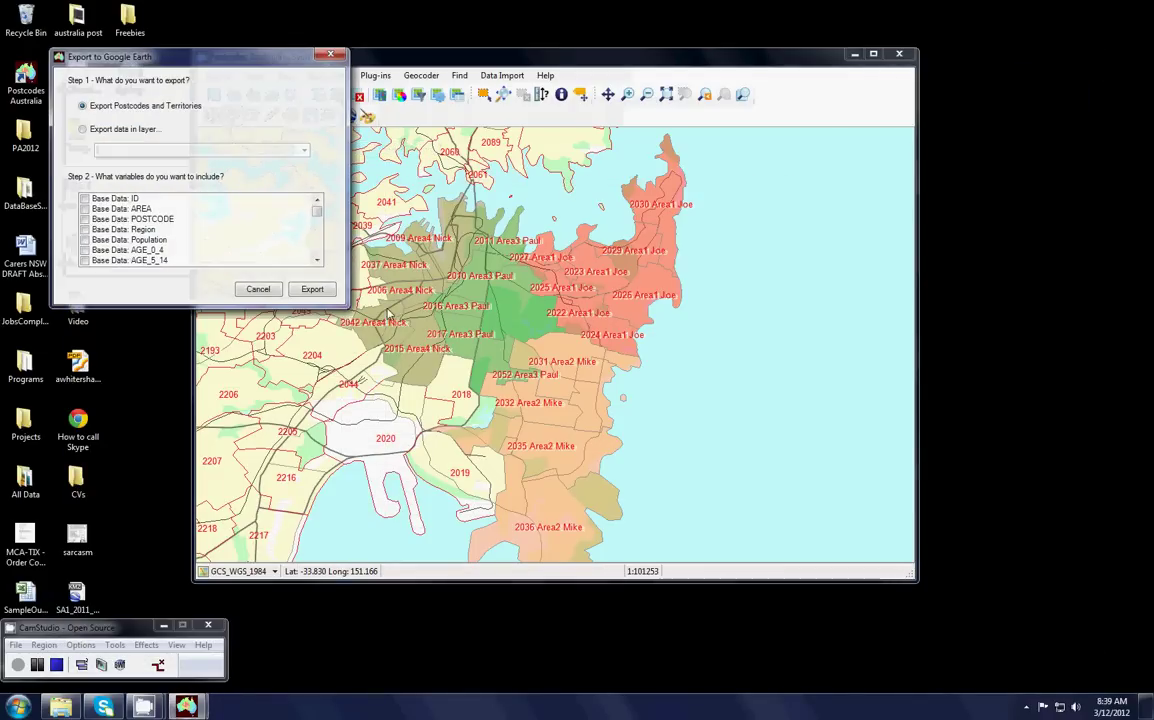
click(300, 290)
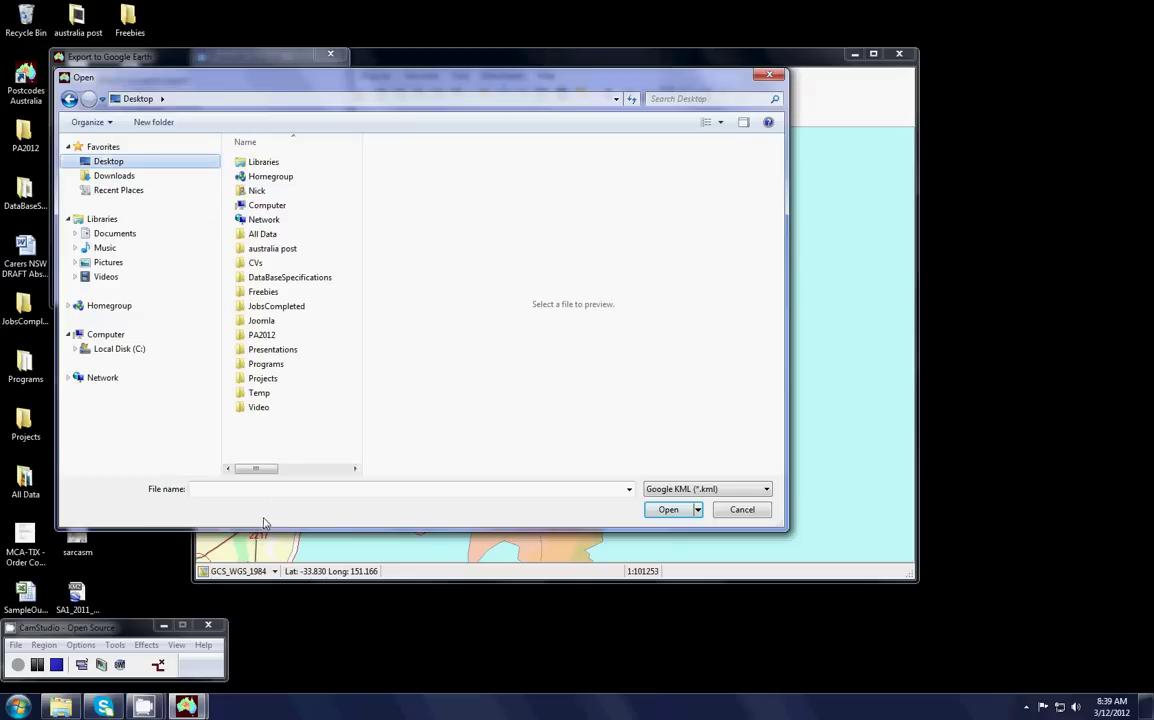
click(290, 488)
text(T)
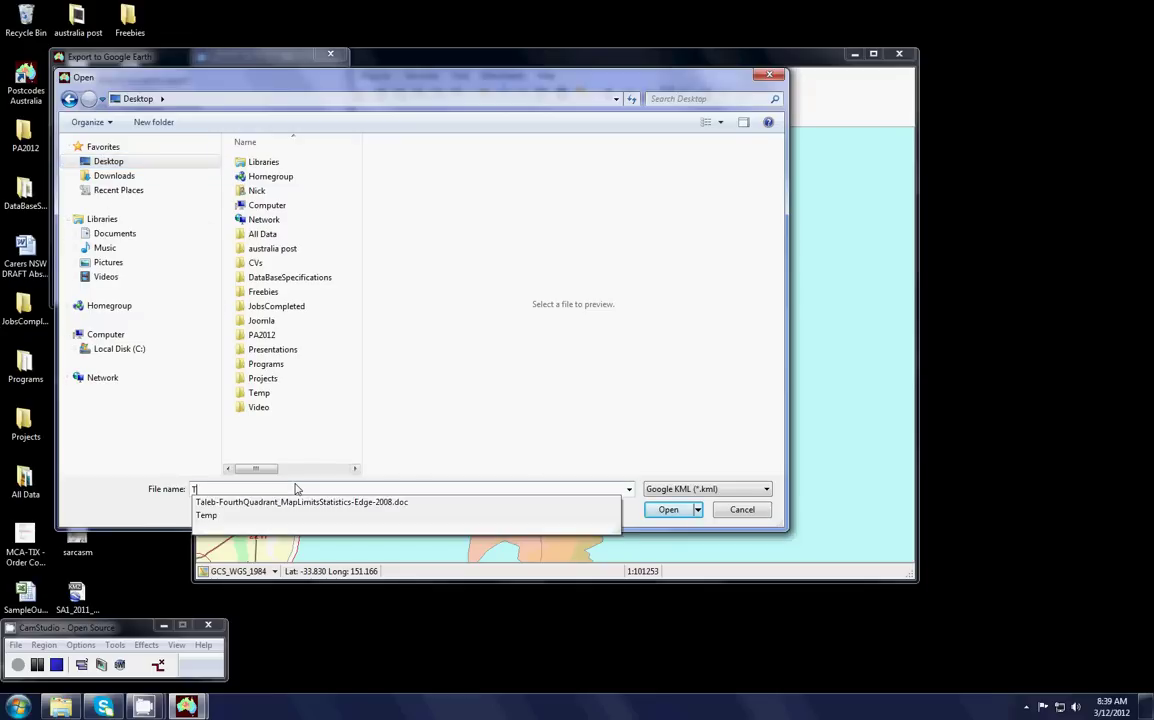
text(emp)
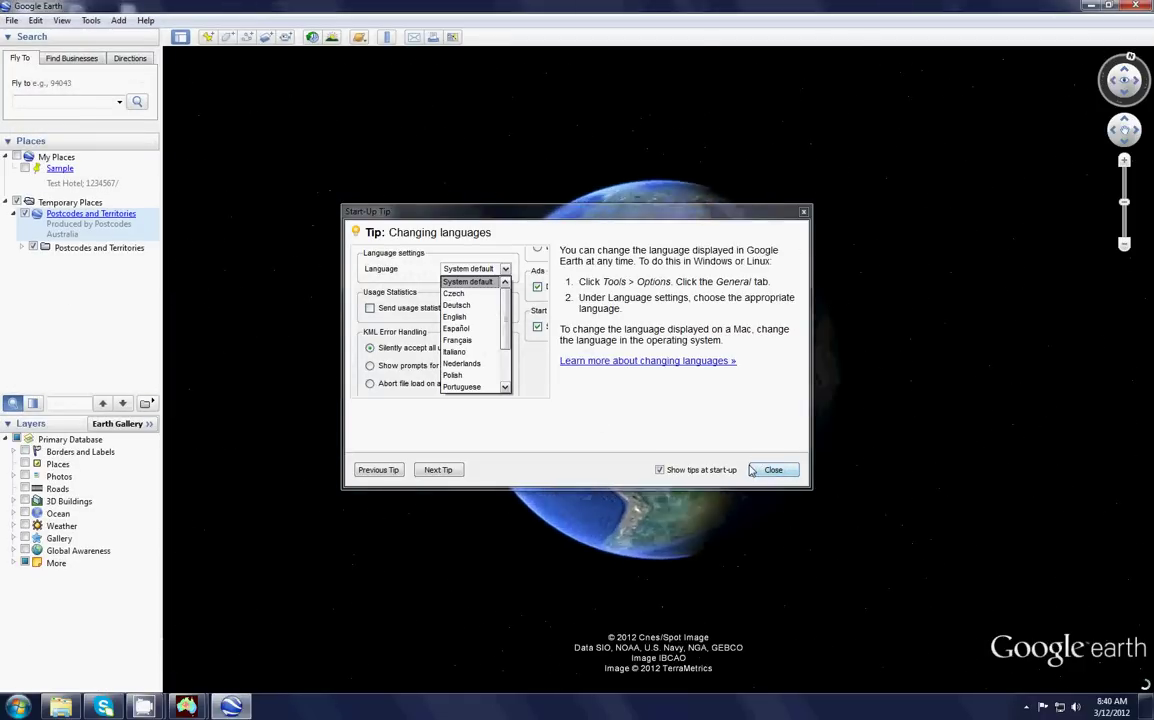
View the exported territories in Google Earth, close it discarding the temporary places, and return to Postcodes Australia
click(803, 213)
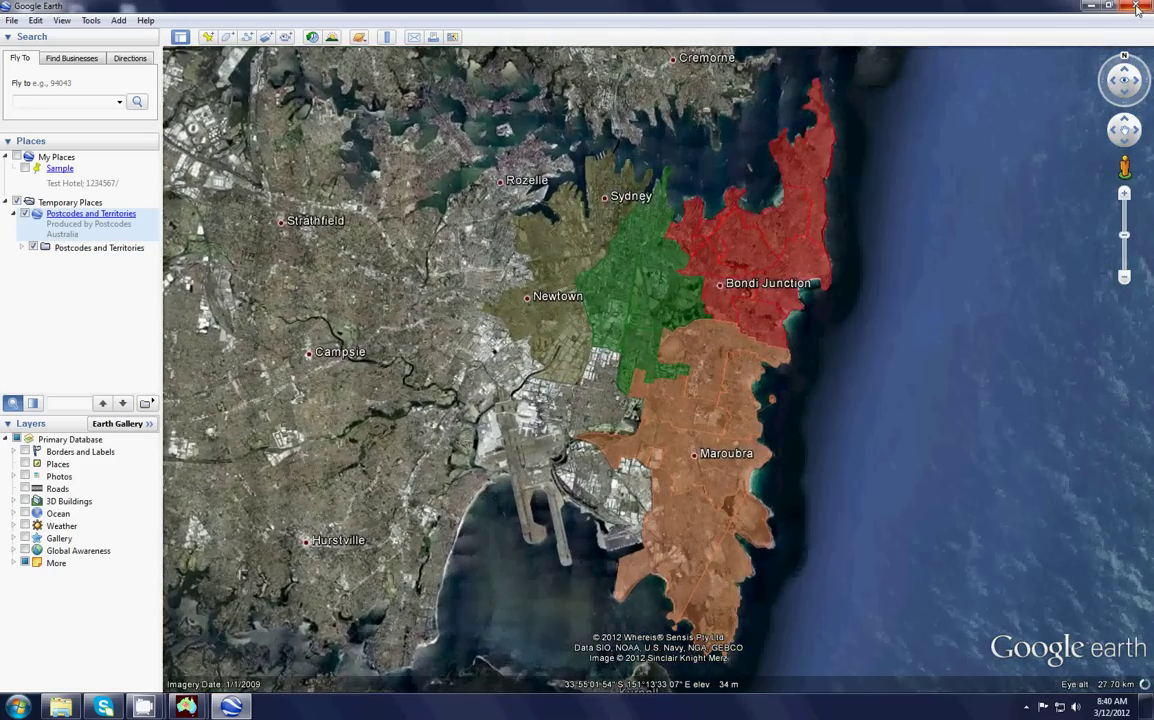
click(1136, 6)
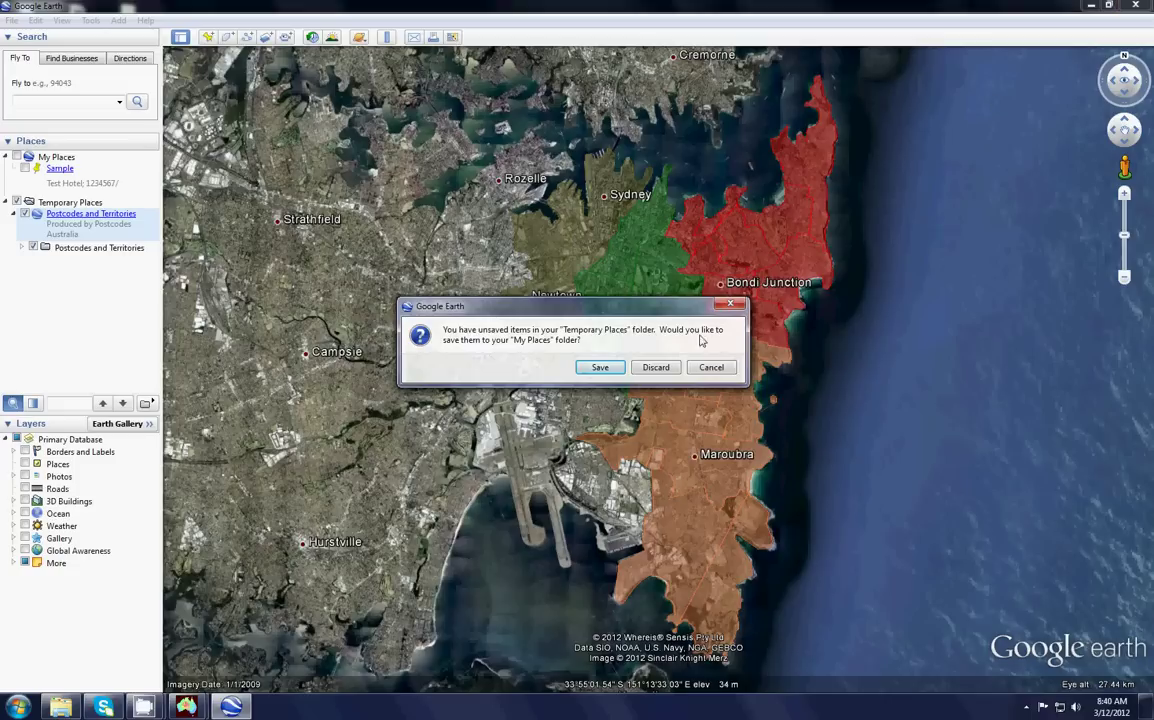
click(657, 368)
click(645, 399)
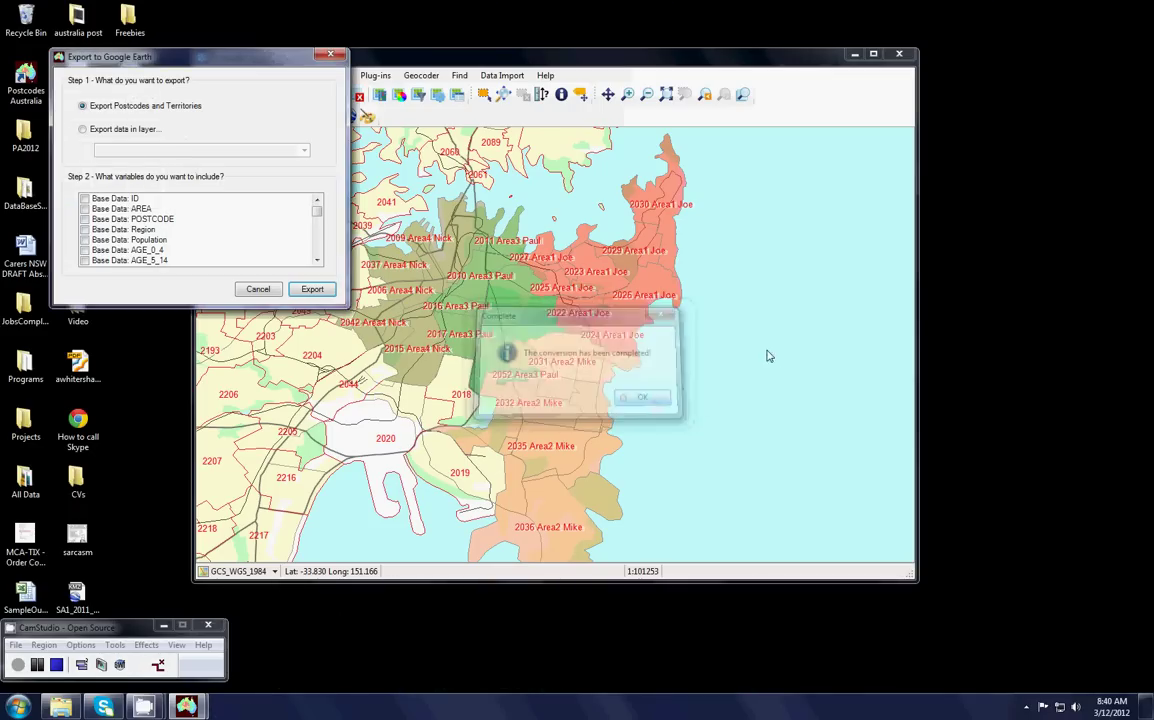
click(681, 65)
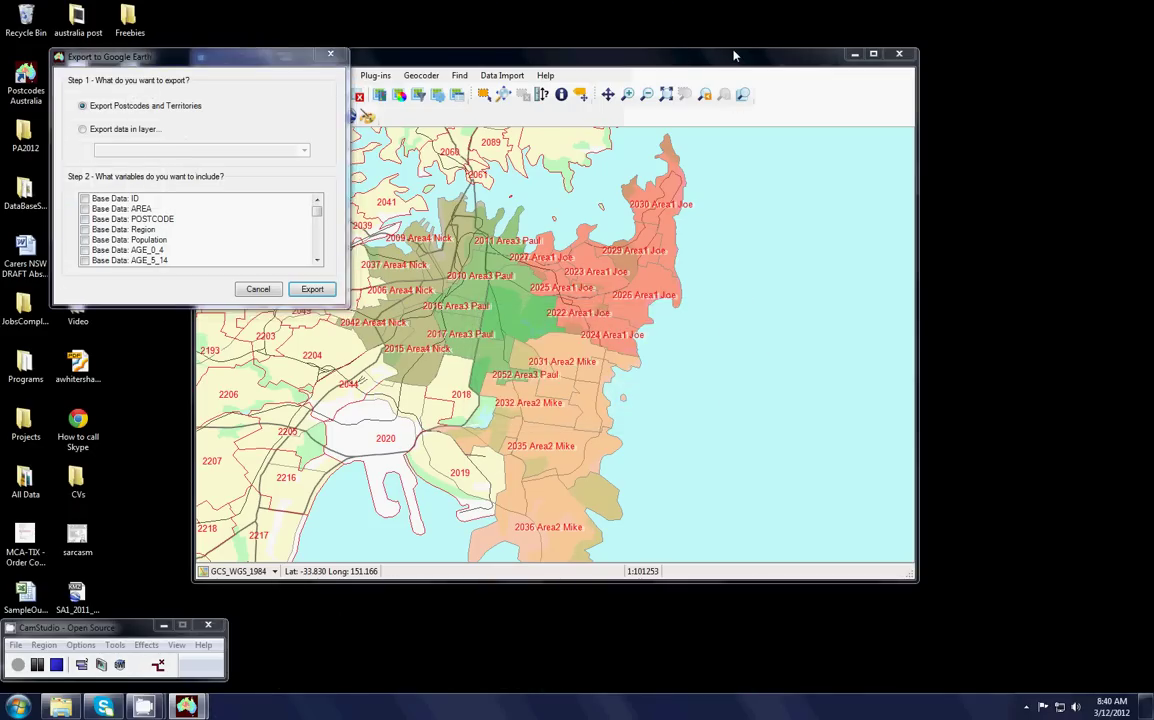